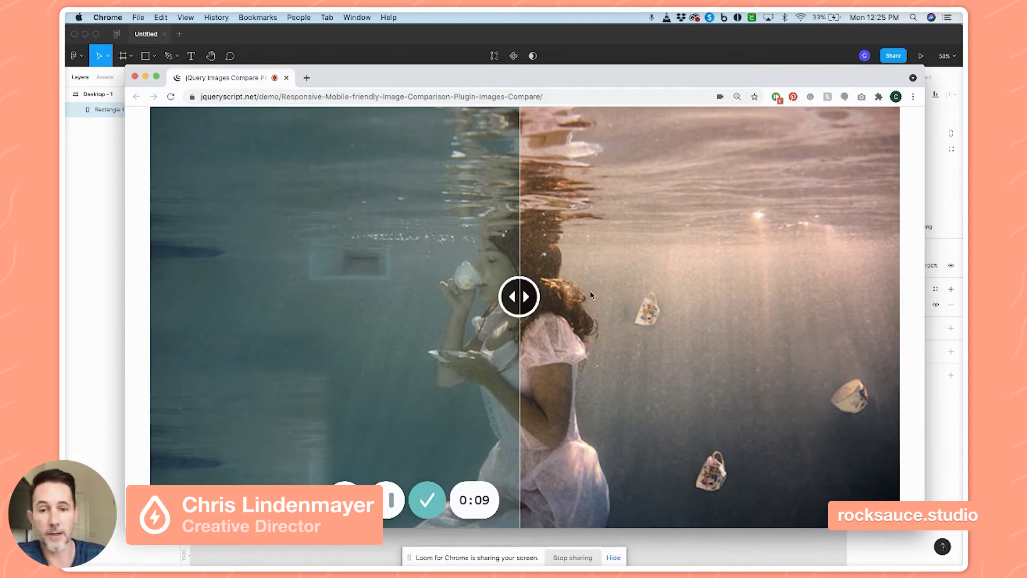
Nudge the underwater demo's comparison divider slightly, then select the Desktop - 1 frame in Figma
{"action": "mouse_move", "coordinate": [522, 296]}
{"action": "left_mouse_down"}
{"action": "mouse_move", "coordinate": [312, 294]}
{"action": "mouse_move", "coordinate": [718, 294]}
{"action": "mouse_move", "coordinate": [428, 286]}
{"action": "mouse_move", "coordinate": [536, 295]}
{"action": "left_mouse_up"}
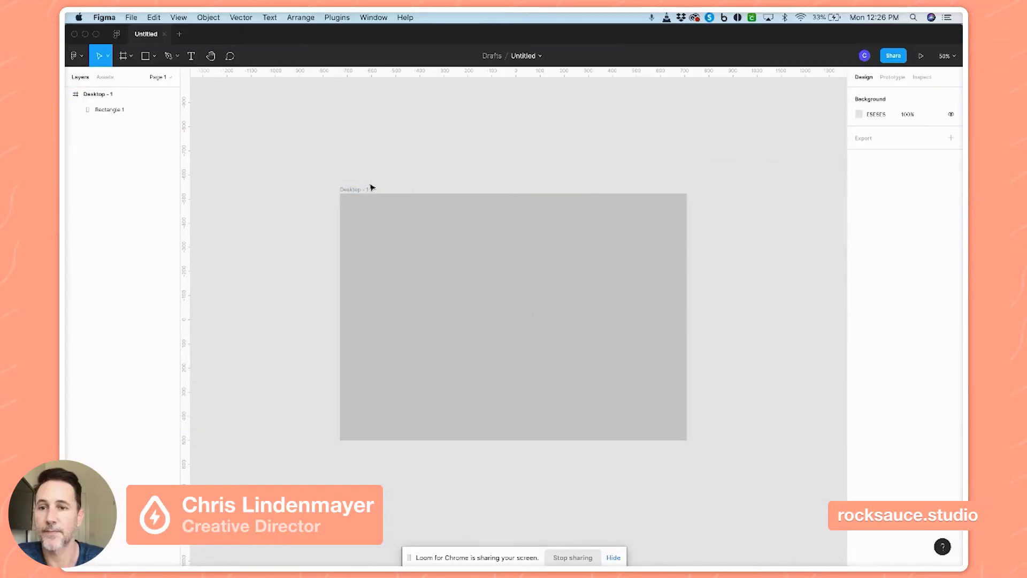
{"action": "left_click", "coordinate": [358, 191]}
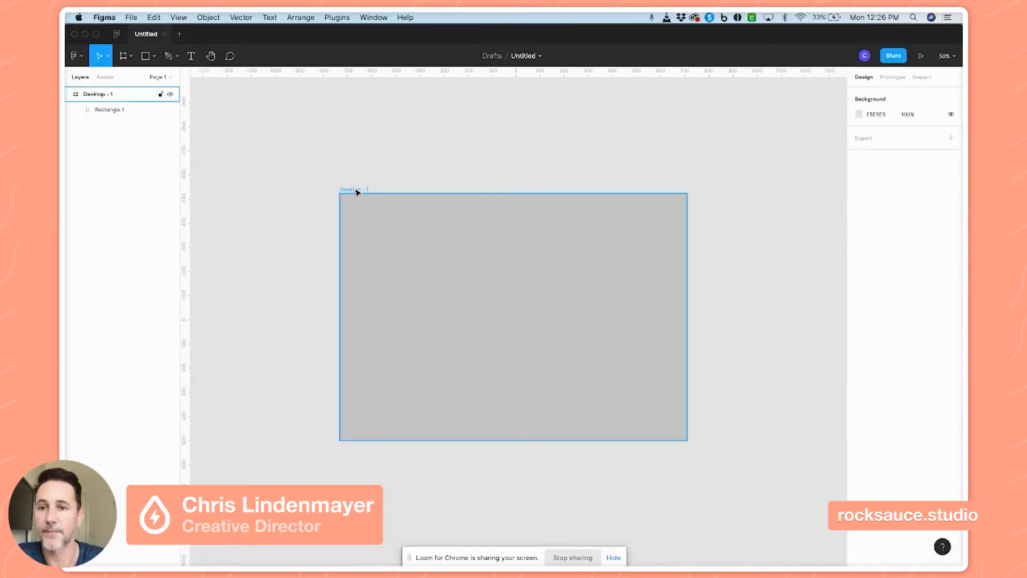
Align Rectangle 1 to the top-left corner of the Desktop - 1 frame
{"action": "left_click", "coordinate": [357, 192]}
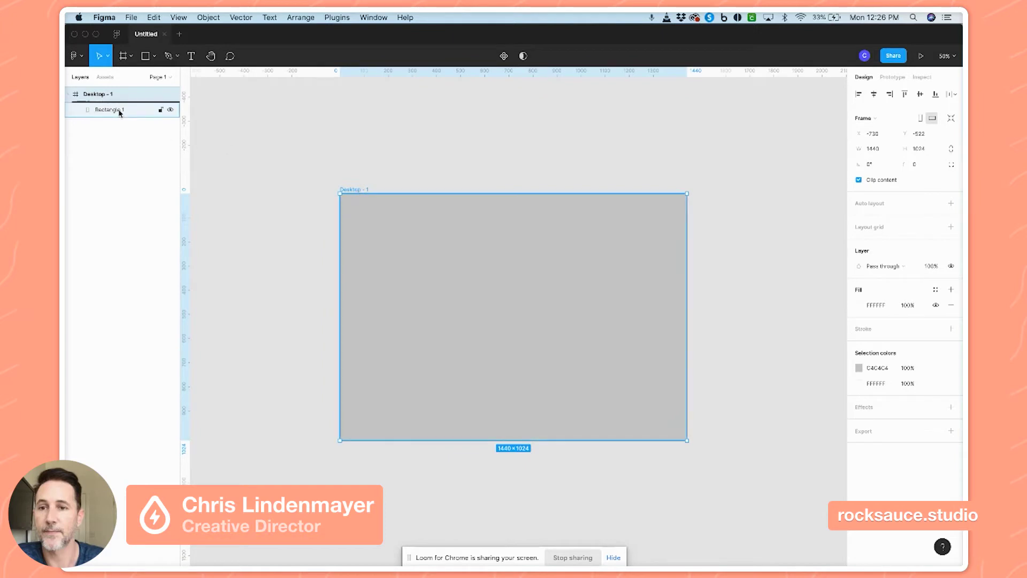
{"action": "left_click", "coordinate": [118, 109]}
{"action": "left_click_drag", "start_coordinate": [419, 261], "coordinate": [496, 294]}
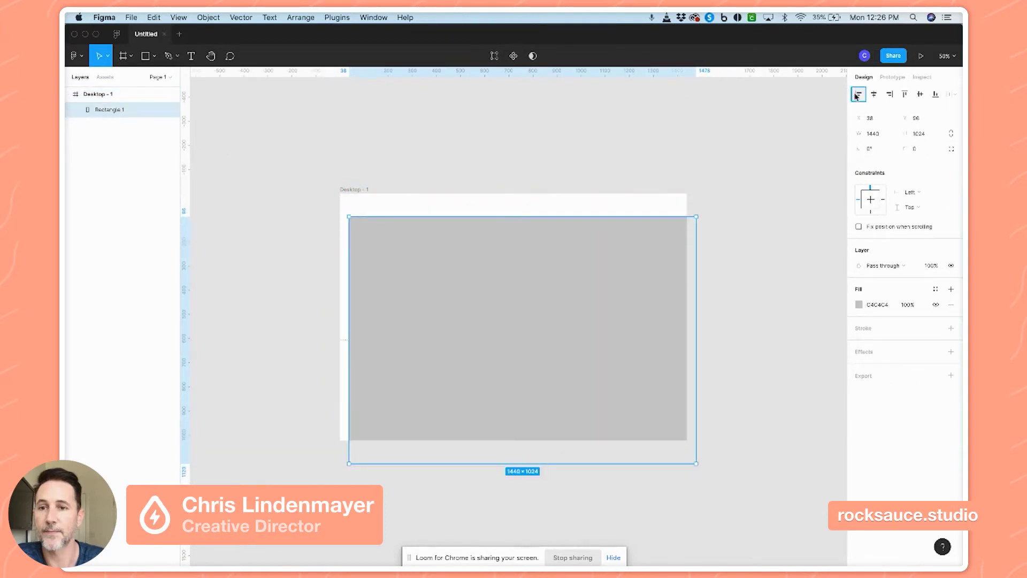
{"action": "left_click", "coordinate": [858, 94]}
{"action": "left_click", "coordinate": [904, 94]}
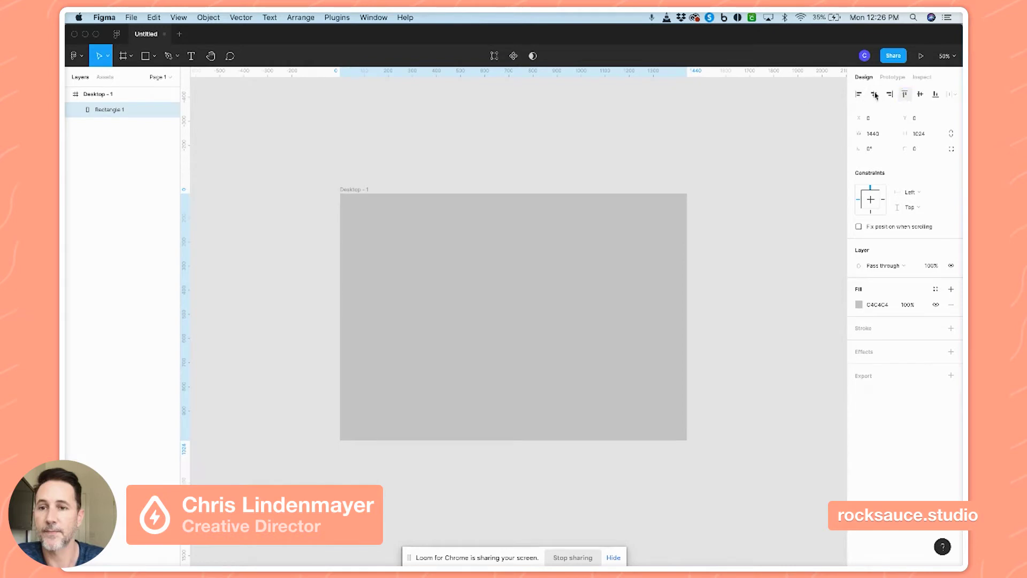
{"action": "left_click", "coordinate": [431, 165]}
{"action": "left_click", "coordinate": [479, 296]}
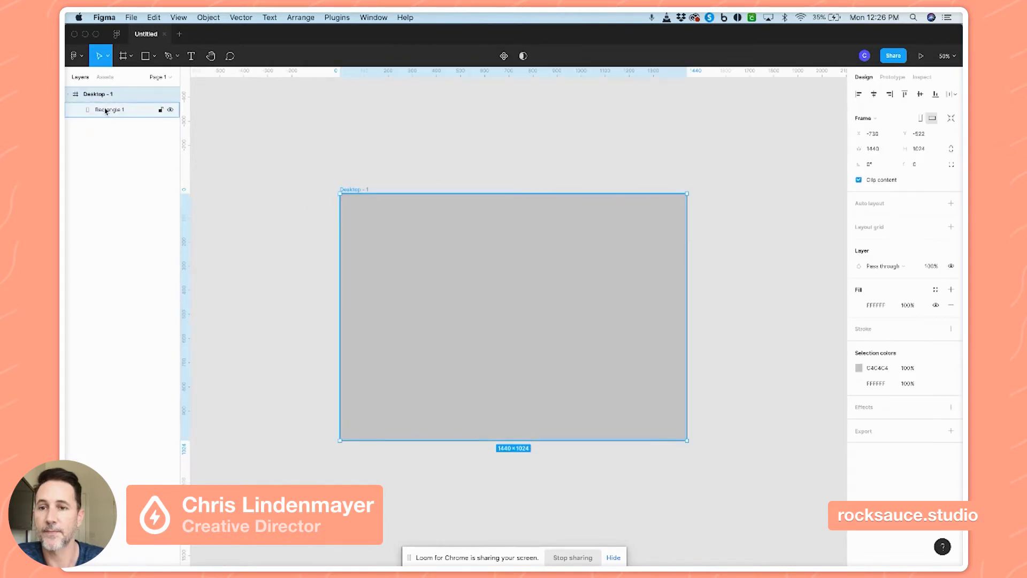
{"action": "left_click", "coordinate": [100, 109]}
Set Rectangle 1's fill to an Image using bw-new-york-city.jpg
{"action": "left_click", "coordinate": [859, 304]}
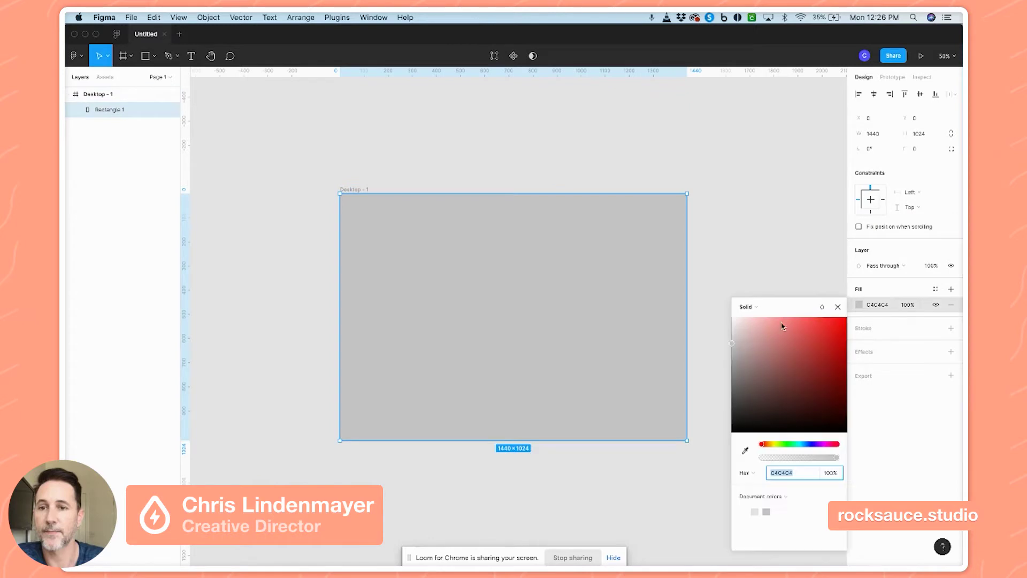
{"action": "left_click", "coordinate": [749, 307]}
{"action": "left_click", "coordinate": [757, 365]}
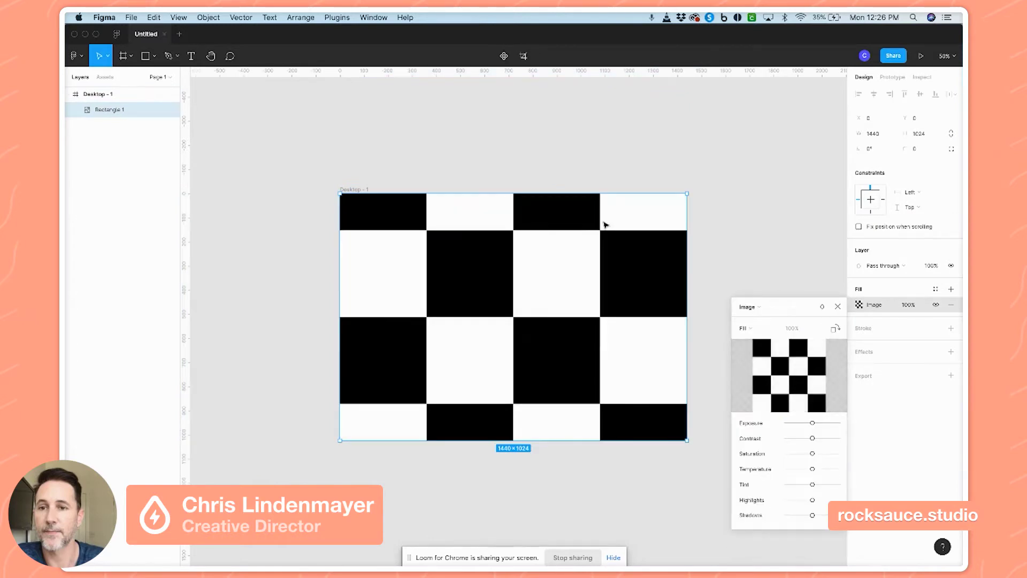
{"action": "left_click", "coordinate": [790, 376]}
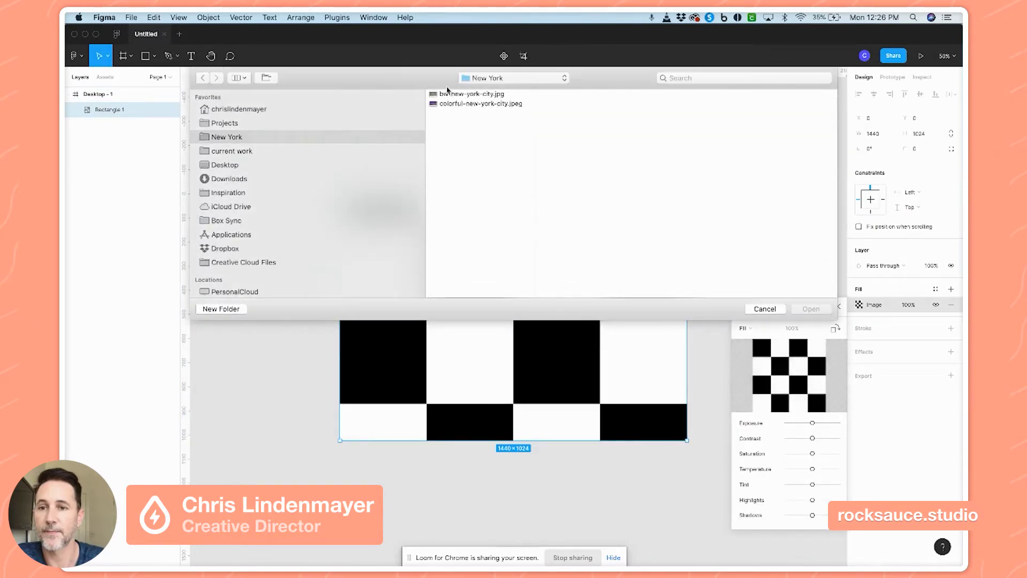
{"action": "left_click", "coordinate": [454, 95]}
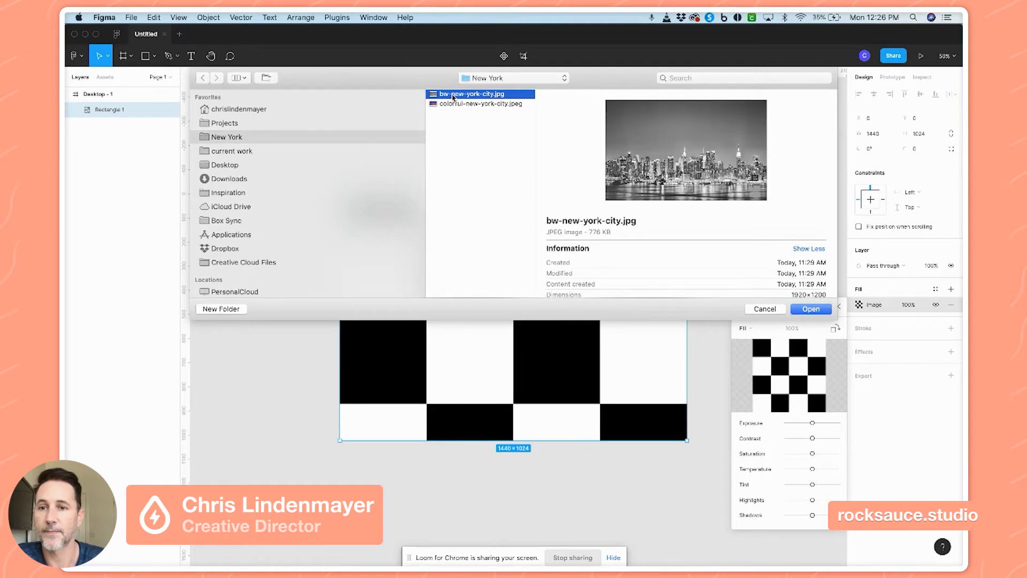
{"action": "left_click", "coordinate": [809, 310]}
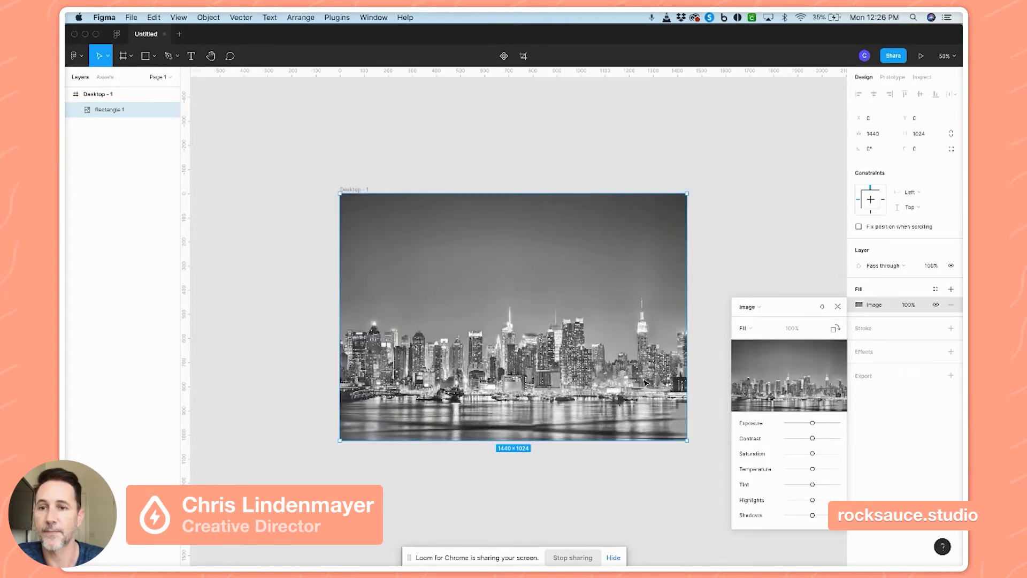
{"action": "left_click", "coordinate": [103, 111]}
Rename the photo layer to 'bw'
{"action": "double_click", "coordinate": [118, 111]}
{"action": "type", "text": "bw"}
{"action": "key", "text": "Return"}
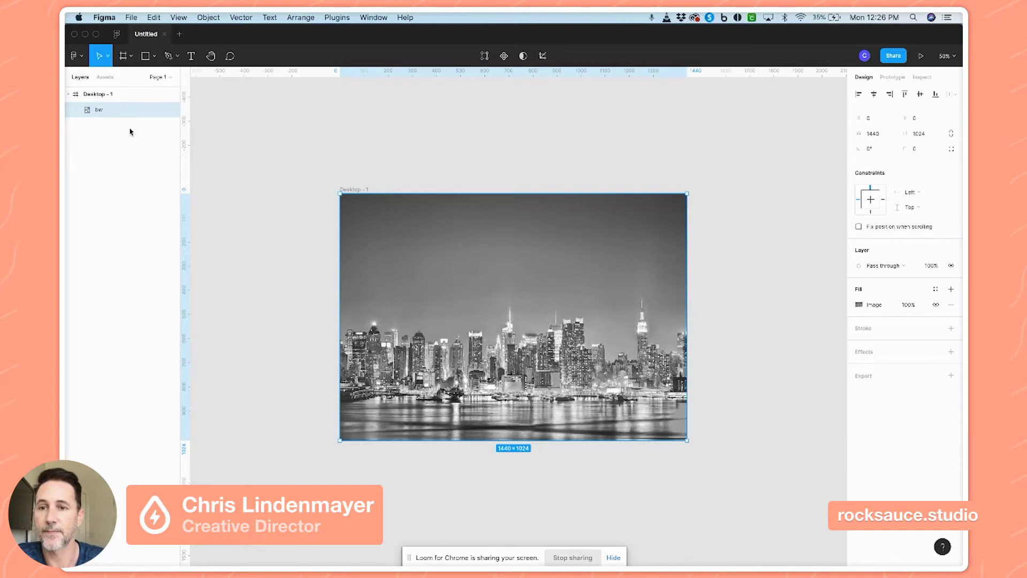
Duplicate the bw layer and change the copy's image fill to colorful-new-york-city.jpeg
{"action": "key", "text": "super+d"}
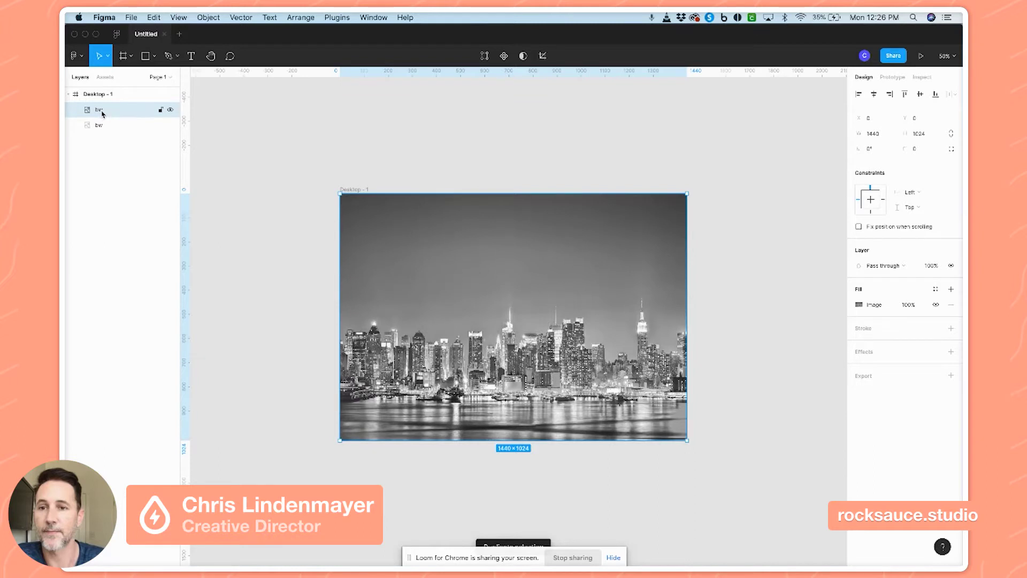
{"action": "left_click", "coordinate": [858, 305]}
{"action": "left_click", "coordinate": [790, 375]}
{"action": "left_click", "coordinate": [479, 104]}
{"action": "left_click", "coordinate": [808, 308]}
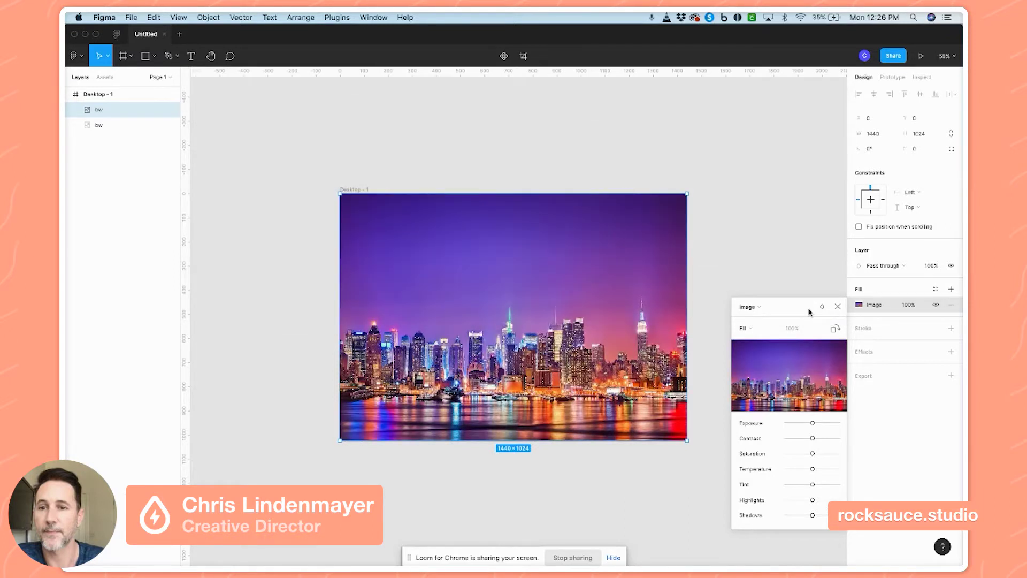
{"action": "left_click", "coordinate": [837, 307]}
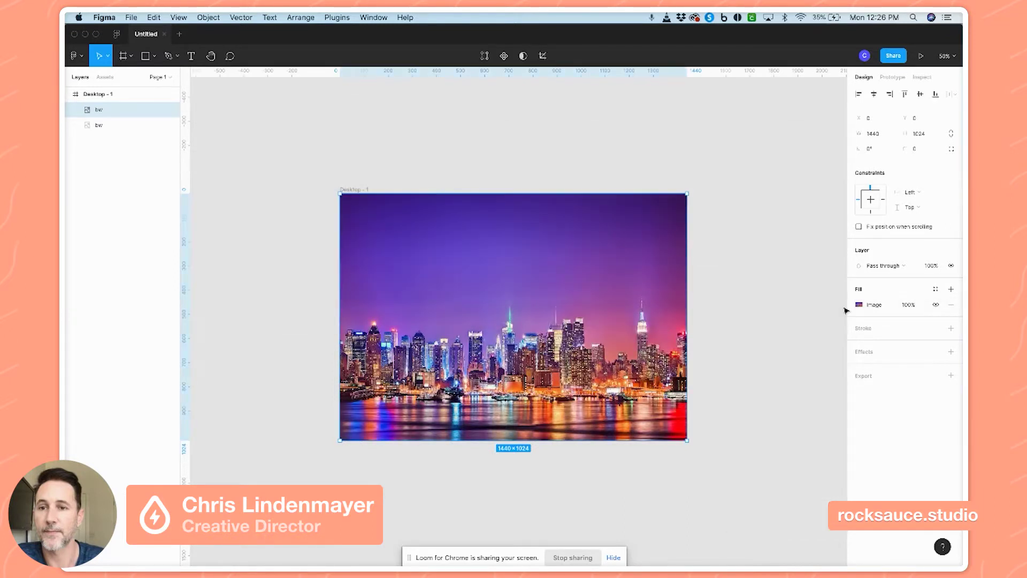
Rename the copy to 'color' and toggle its visibility to check the bw layer beneath
{"action": "left_click", "coordinate": [324, 134]}
{"action": "left_click", "coordinate": [103, 113]}
{"action": "double_click", "coordinate": [101, 113]}
{"action": "key", "text": "Return"}
{"action": "left_click", "coordinate": [573, 121]}
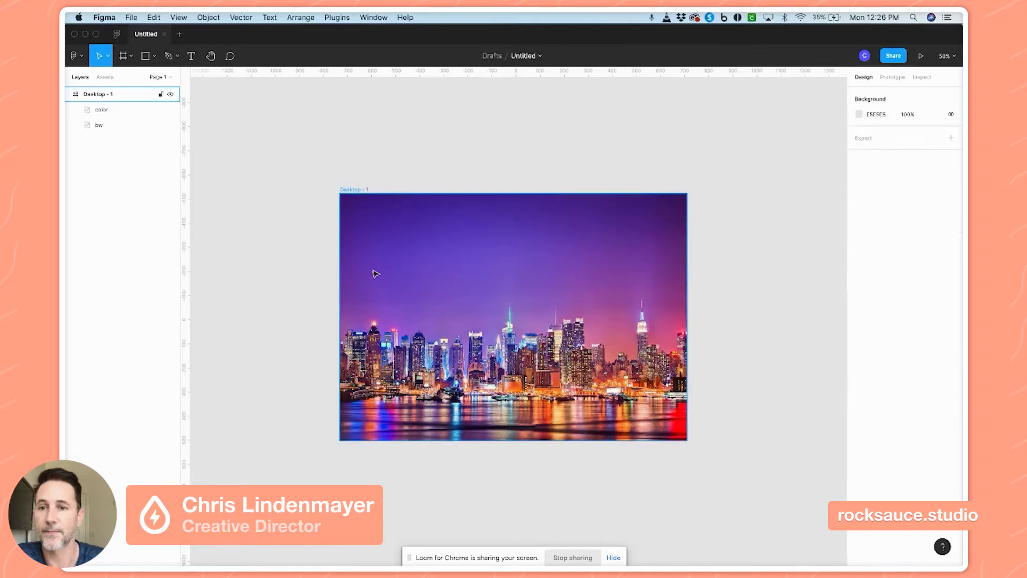
{"action": "left_click", "coordinate": [170, 111]}
{"action": "left_click", "coordinate": [171, 110]}
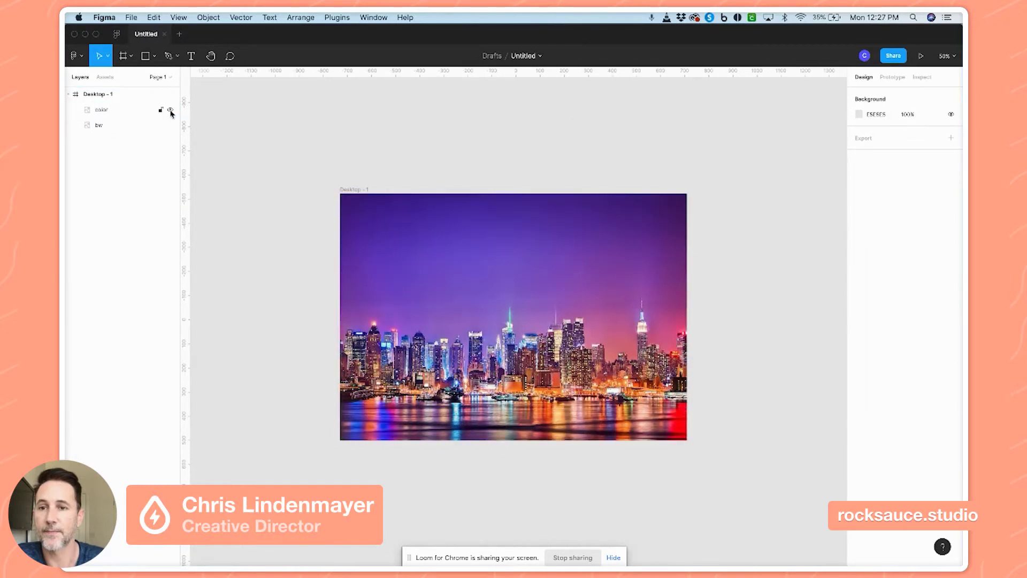
{"action": "left_click", "coordinate": [105, 112]}
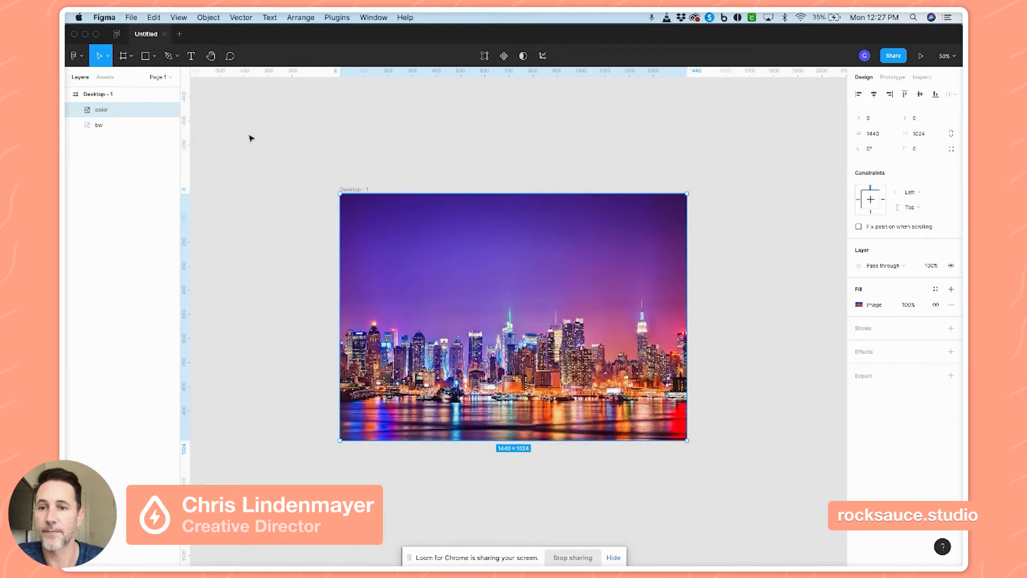
{"action": "left_click", "coordinate": [401, 154]}
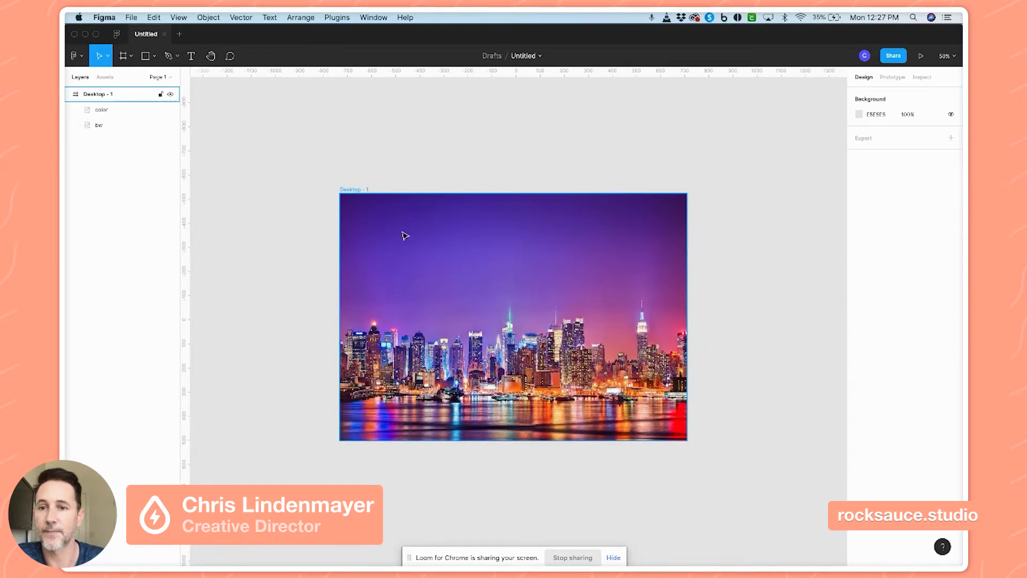
Draw a rectangle aligned top-left, stretched to full 1024 height, with width 720
{"action": "key", "text": "r"}
{"action": "left_click_drag", "start_coordinate": [357, 213], "coordinate": [530, 385]}
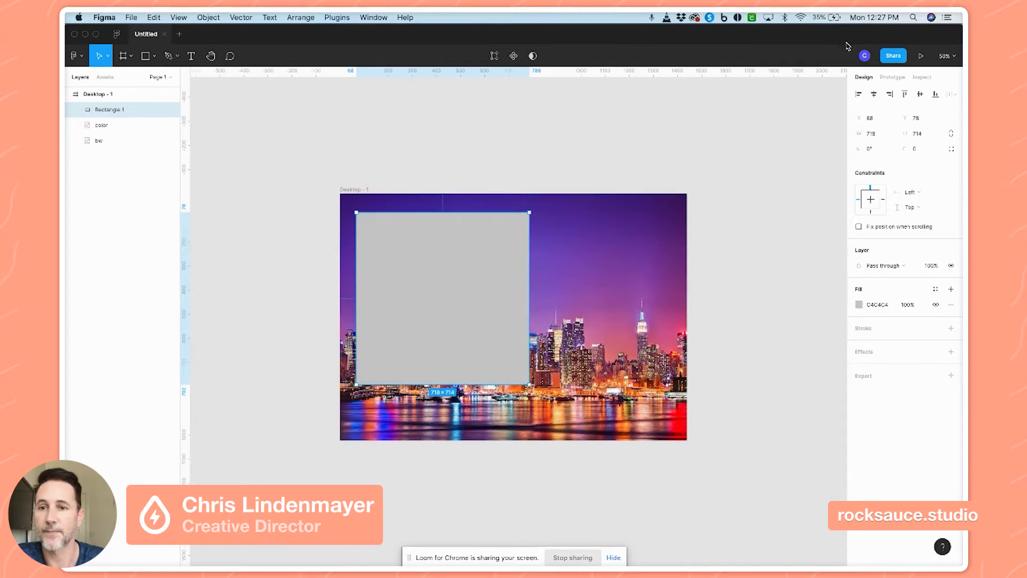
{"action": "left_click", "coordinate": [859, 95]}
{"action": "left_click", "coordinate": [905, 95]}
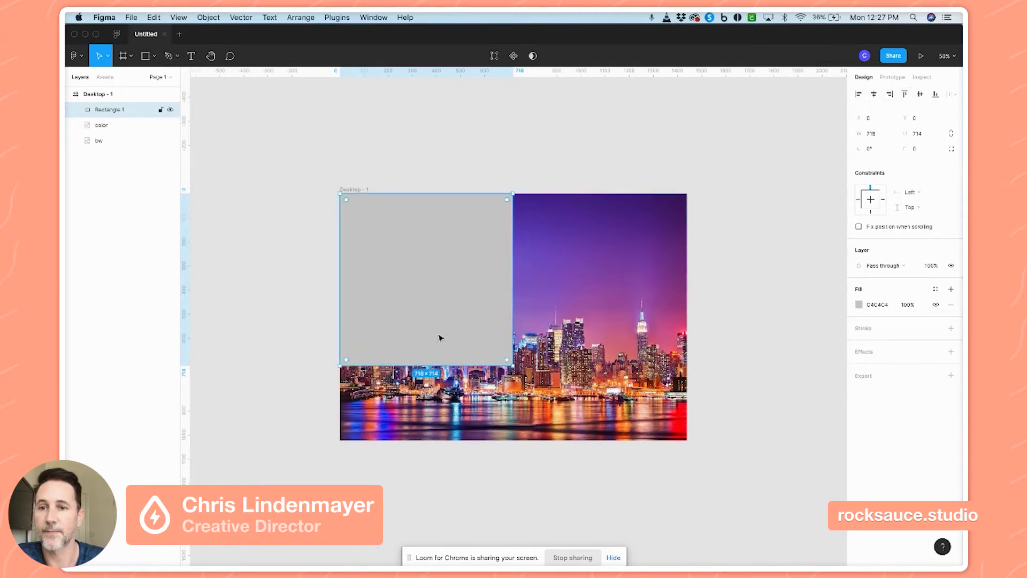
{"action": "left_click_drag", "start_coordinate": [432, 365], "coordinate": [432, 440]}
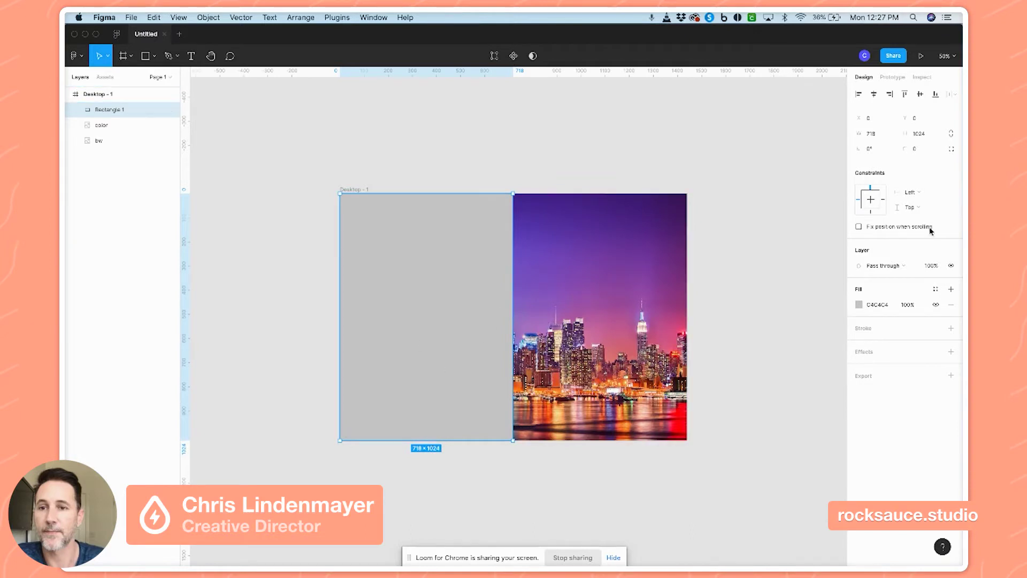
{"action": "left_click", "coordinate": [875, 136]}
{"action": "key", "text": "Return"}
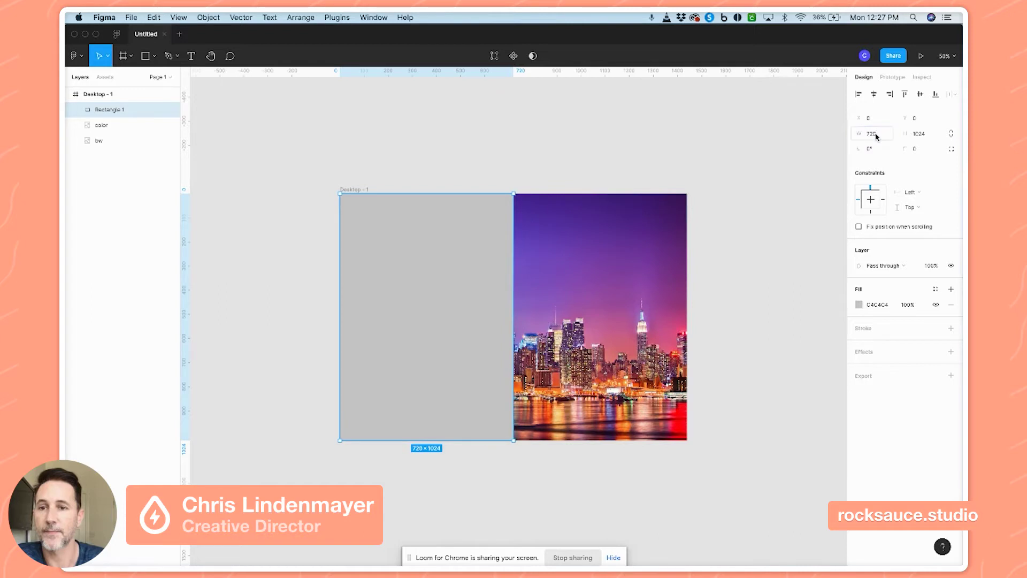
Rename the rectangle to 'mask' and move it below the color layer
{"action": "left_click", "coordinate": [362, 155]}
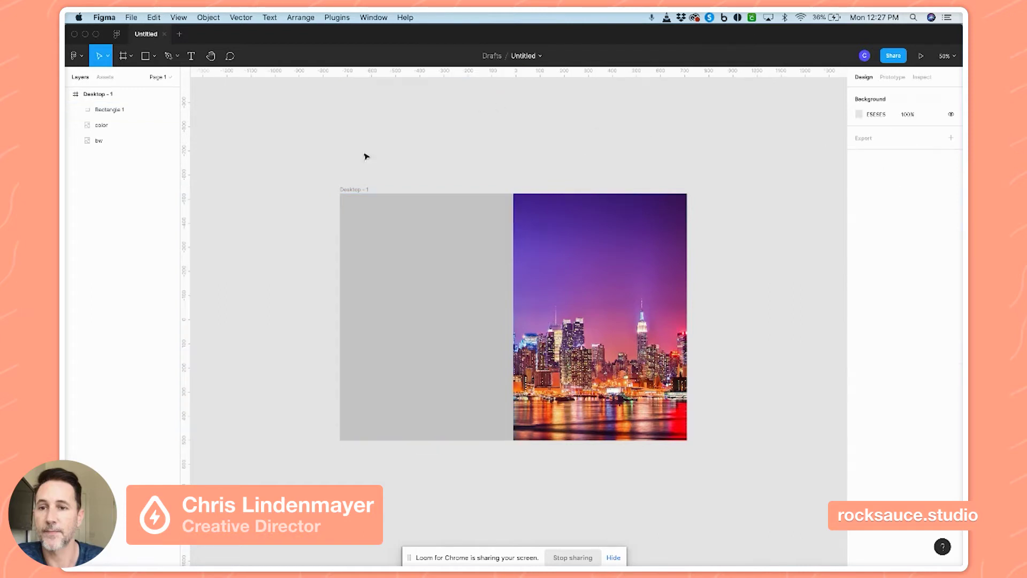
{"action": "left_click", "coordinate": [110, 110]}
{"action": "double_click", "coordinate": [113, 111]}
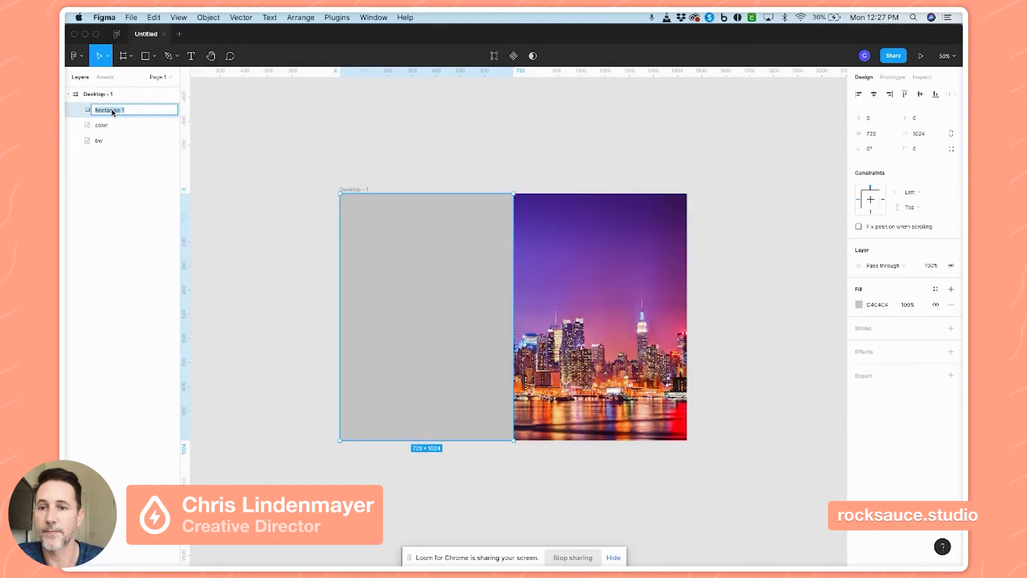
{"action": "type", "text": "mask"}
{"action": "key", "text": "Return"}
{"action": "left_click_drag", "start_coordinate": [104, 113], "coordinate": [104, 133]}
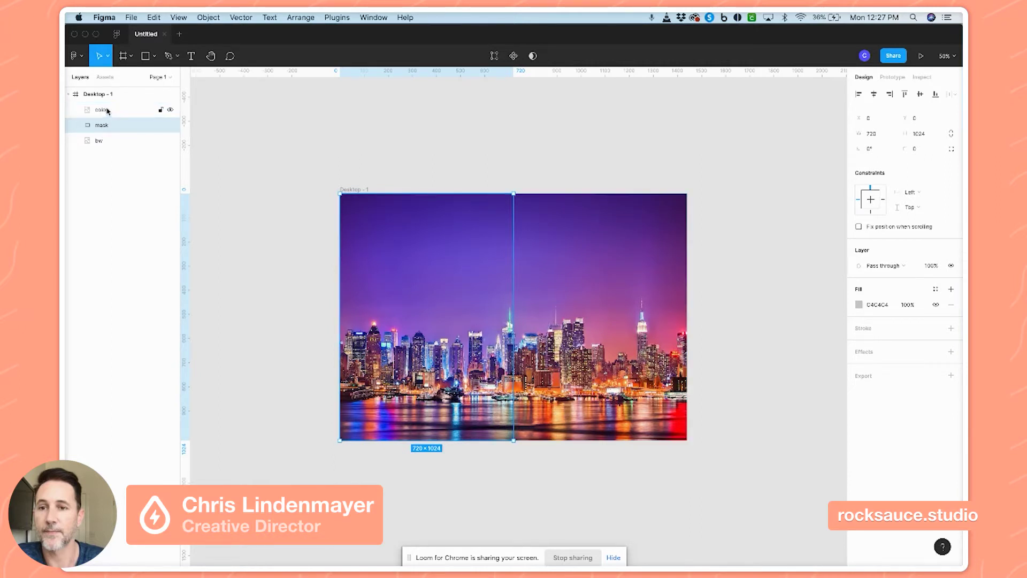
Select color together with mask and apply Use as mask to clip the colour skyline
{"action": "left_click", "coordinate": [103, 110], "text": "shift"}
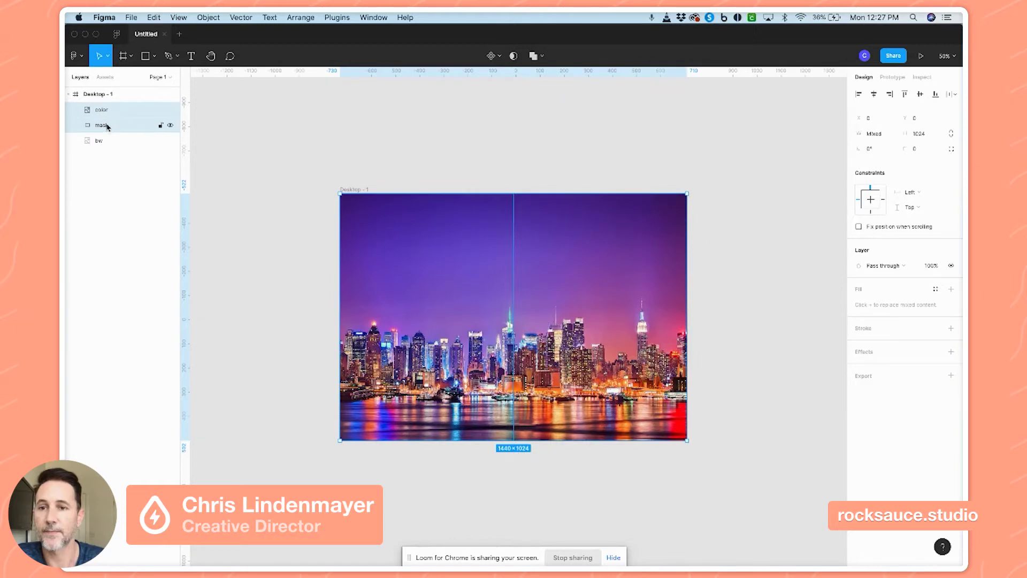
{"action": "left_click", "coordinate": [514, 56]}
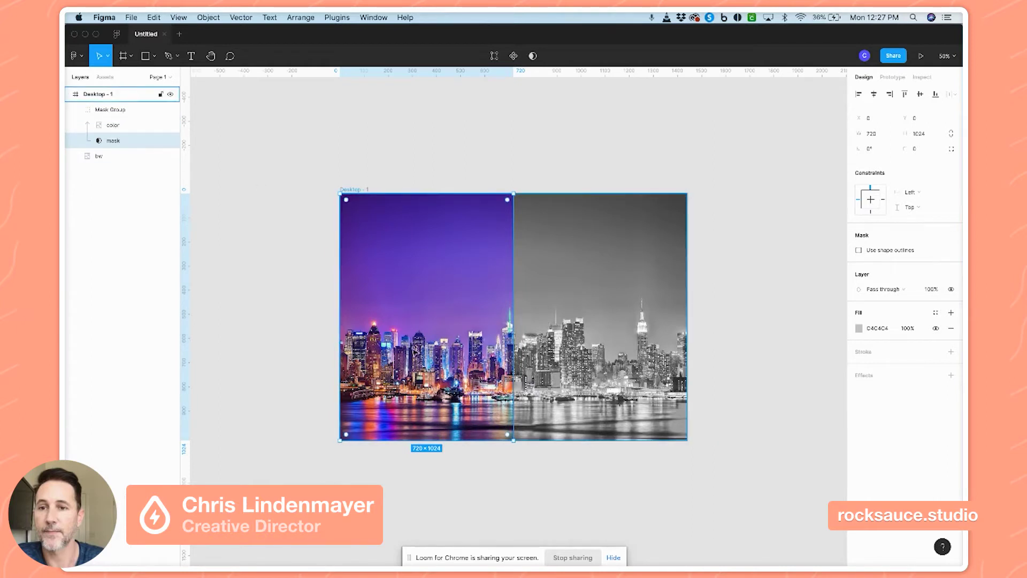
Rename the Mask Group to 'color'
{"action": "left_click", "coordinate": [279, 172]}
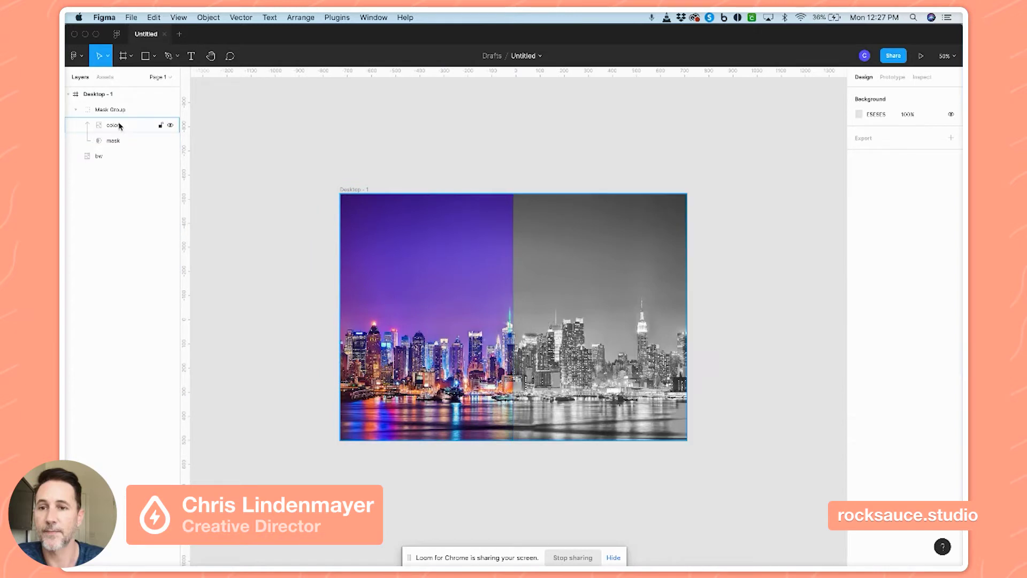
{"action": "left_click", "coordinate": [115, 125]}
{"action": "double_click", "coordinate": [113, 110]}
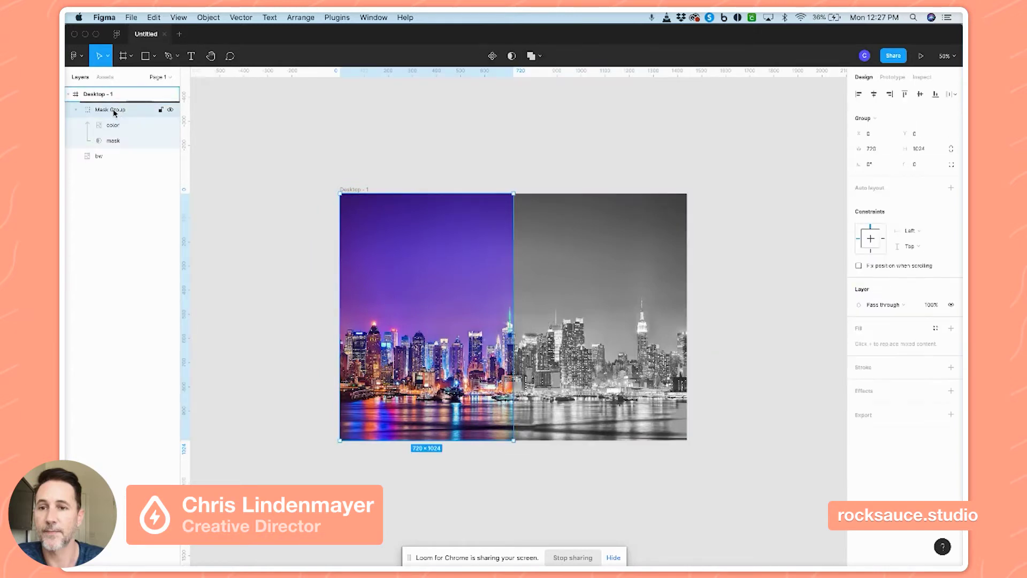
{"action": "type", "text": "col"}
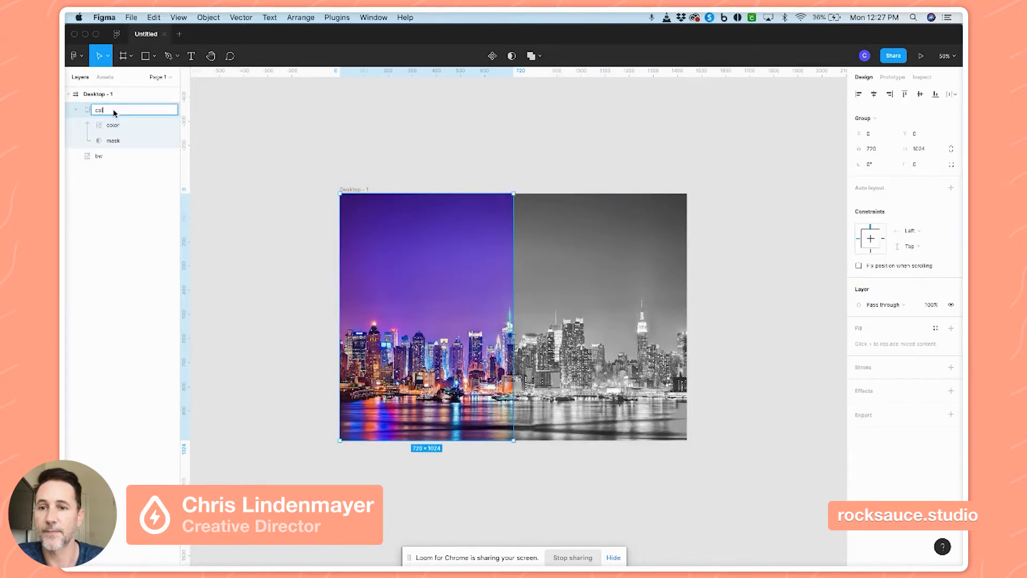
{"action": "type", "text": "or"}
{"action": "key", "text": "Return"}
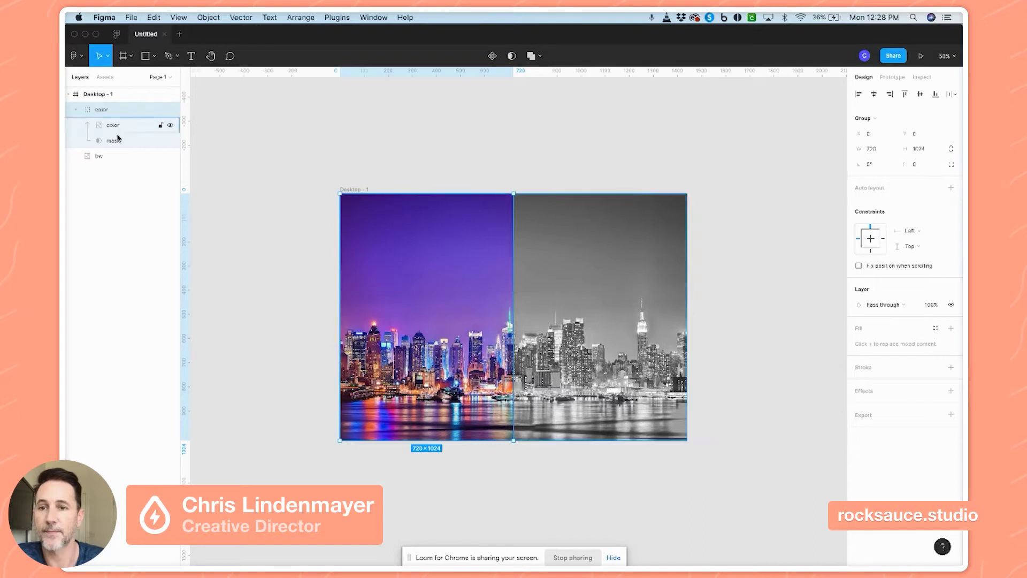
Inspect the color group's layers, then zoom to 100% on the image seam
{"action": "left_click", "coordinate": [75, 110]}
{"action": "left_click", "coordinate": [75, 111]}
{"action": "left_click", "coordinate": [101, 124]}
{"action": "left_click", "coordinate": [101, 110]}
{"action": "left_click", "coordinate": [75, 111]}
{"action": "left_click", "coordinate": [75, 111]}
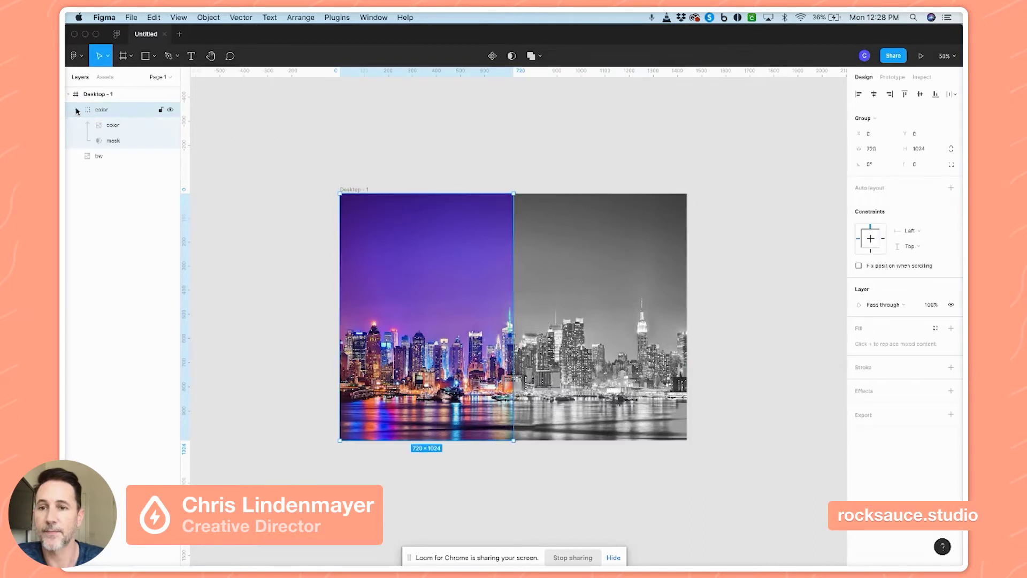
{"action": "left_click", "coordinate": [328, 132]}
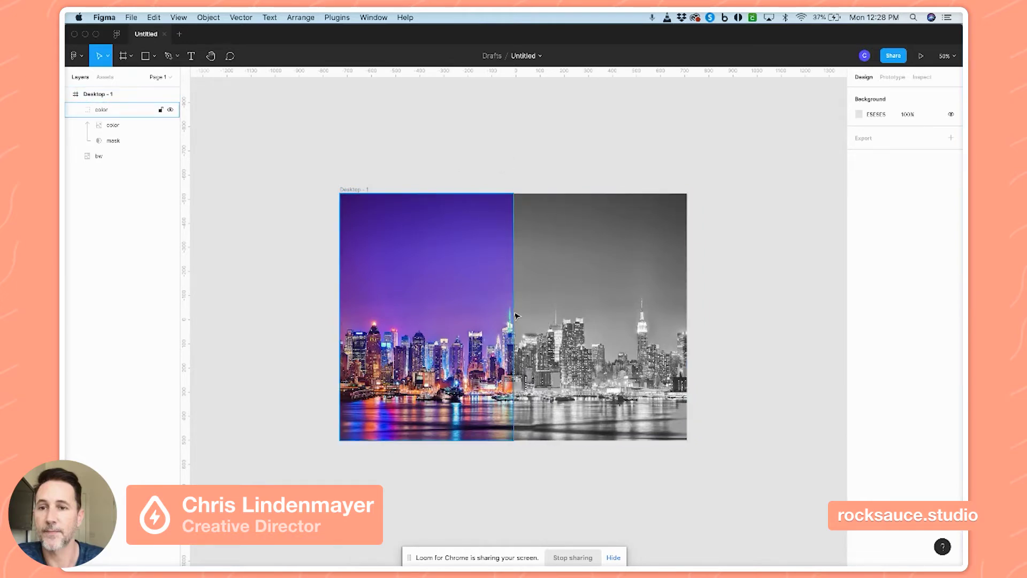
{"action": "key", "text": "shift+0"}
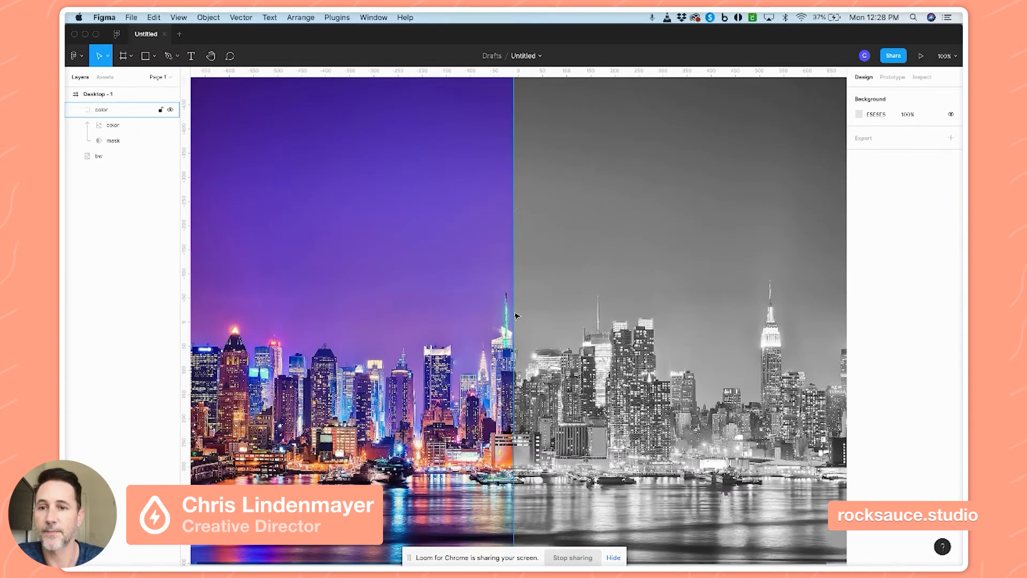
Draw an 88×88 circle on the seam, centred horizontally in the frame
{"action": "key", "text": "o"}
{"action": "left_click_drag", "start_coordinate": [493, 267], "coordinate": [534, 313]}
{"action": "left_click", "coordinate": [882, 137]}
{"action": "key", "text": "Return"}
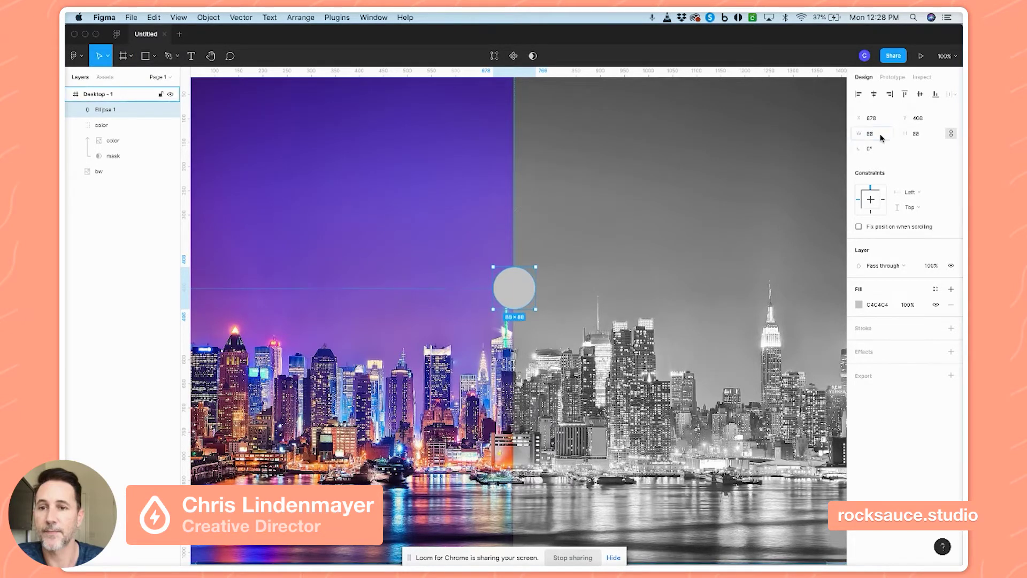
{"action": "left_click", "coordinate": [873, 95]}
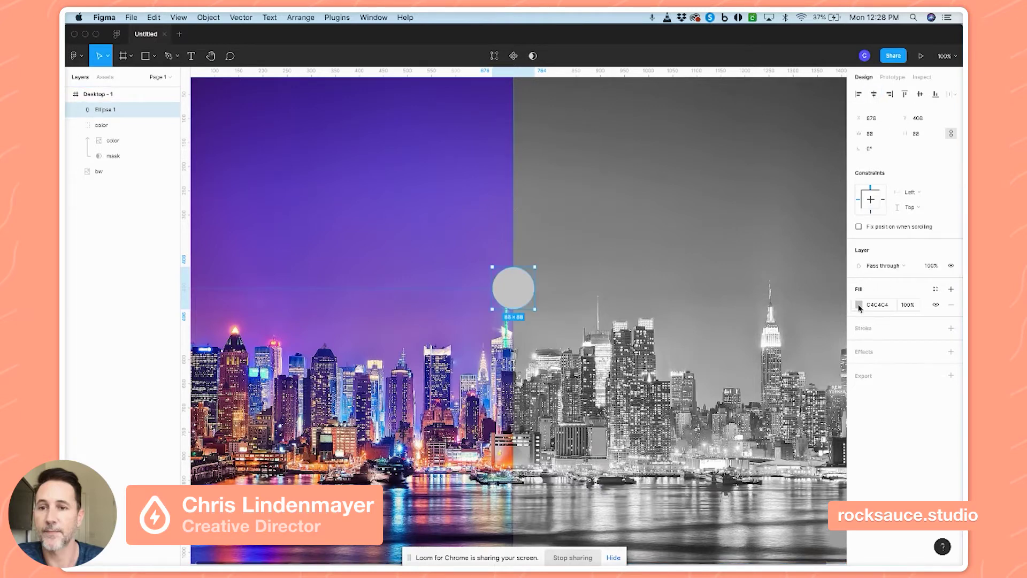
Fill the circle with black 000000
{"action": "left_click", "coordinate": [859, 305]}
{"action": "left_click_drag", "start_coordinate": [742, 426], "coordinate": [730, 434]}
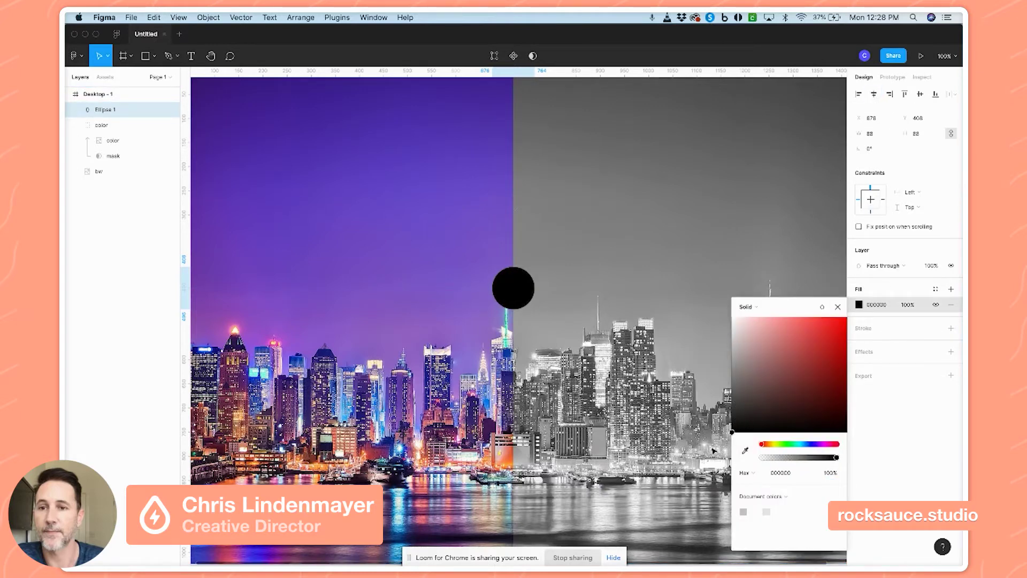
{"action": "left_click", "coordinate": [839, 308]}
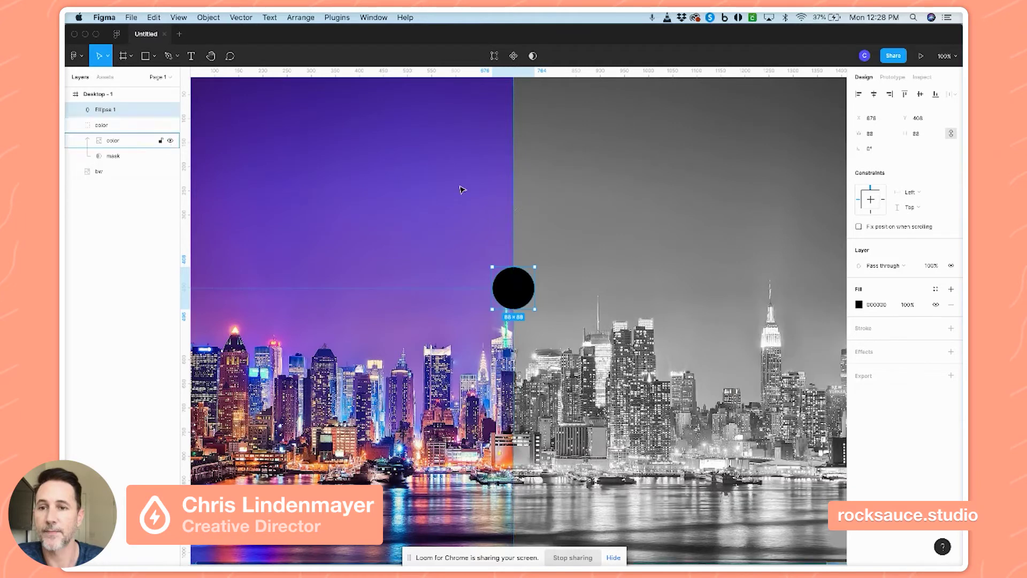
{"action": "key", "text": "super+equal"}
{"action": "left_click_drag", "start_coordinate": [549, 271], "coordinate": [550, 337]}
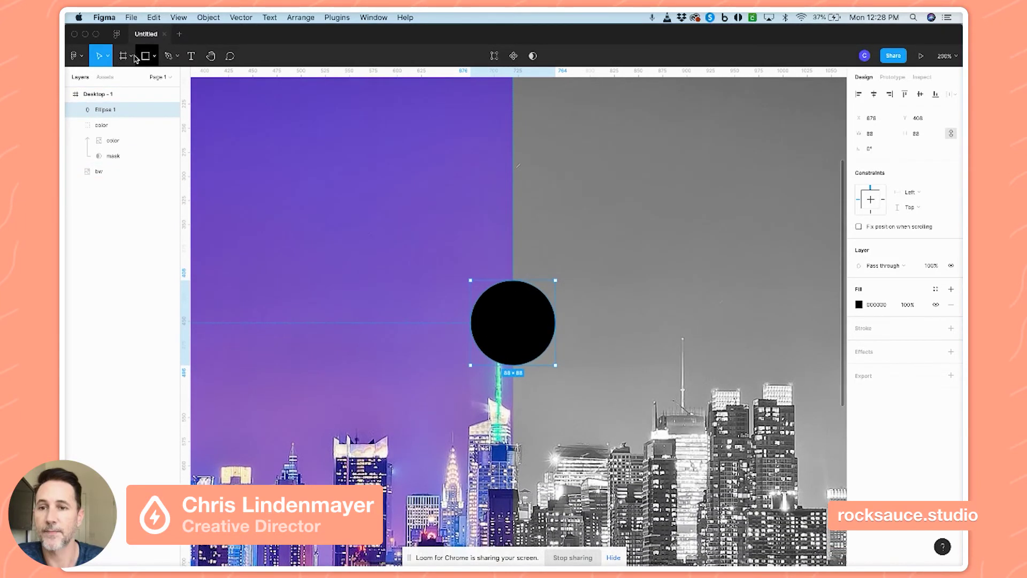
{"action": "left_click", "coordinate": [153, 58]}
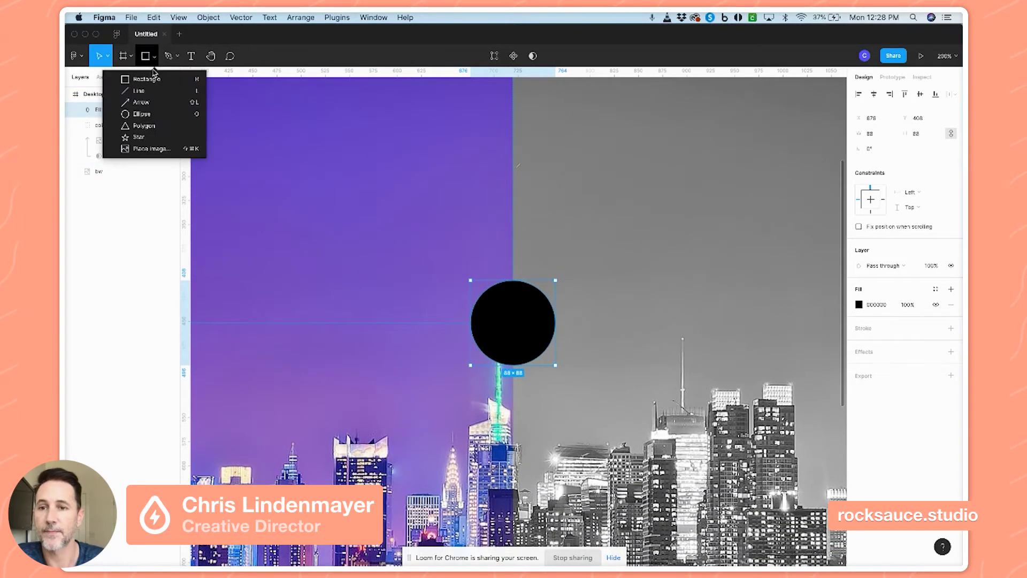
Draw left and right triangles on the circle, centre them, and group everything as Group 2
{"action": "left_click", "coordinate": [155, 126]}
{"action": "left_click_drag", "start_coordinate": [486, 314], "coordinate": [505, 308]}
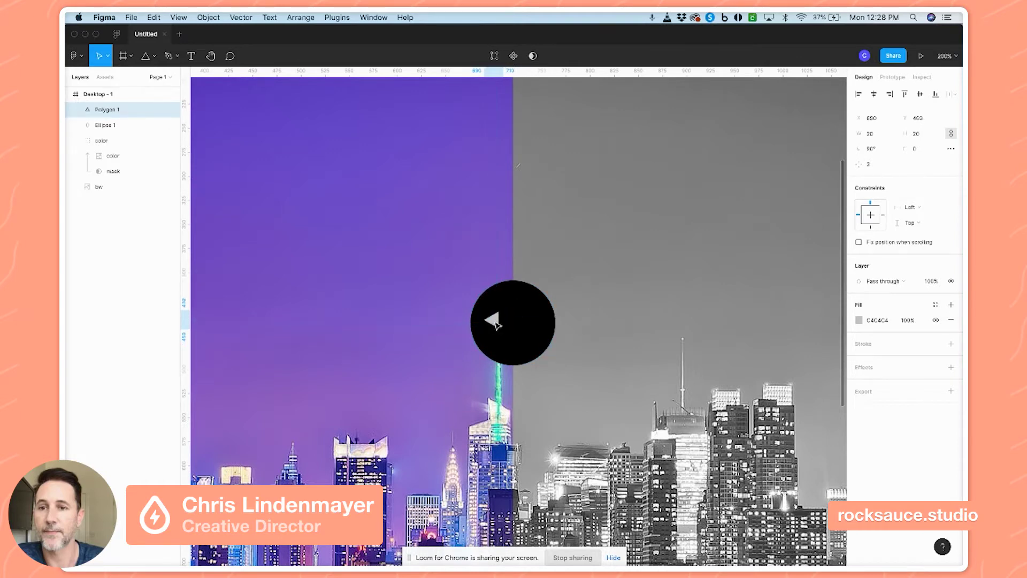
{"action": "left_click_drag", "start_coordinate": [496, 328], "coordinate": [515, 308]}
{"action": "left_click", "coordinate": [497, 328], "text": "shift"}
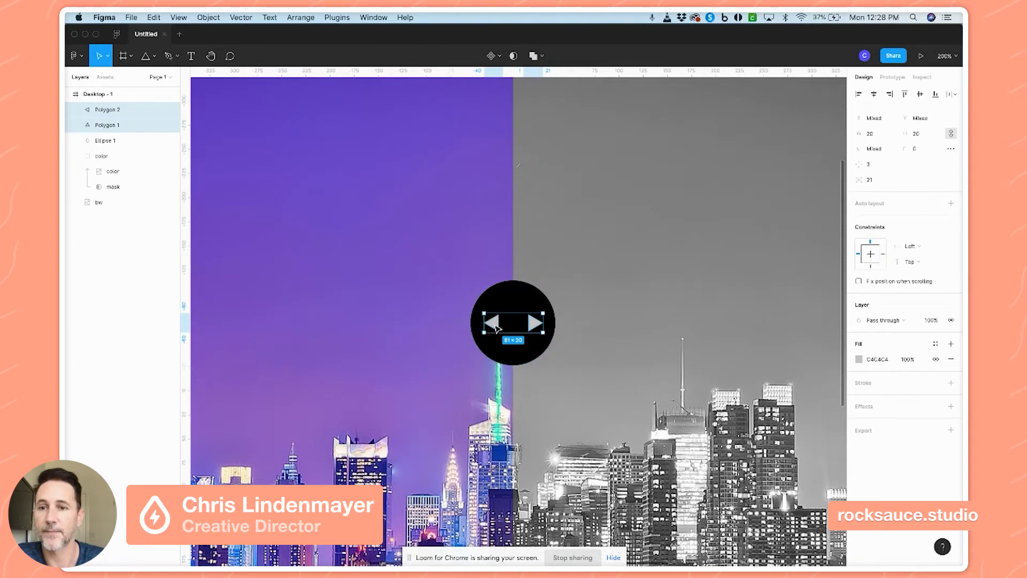
{"action": "key", "text": "super+g"}
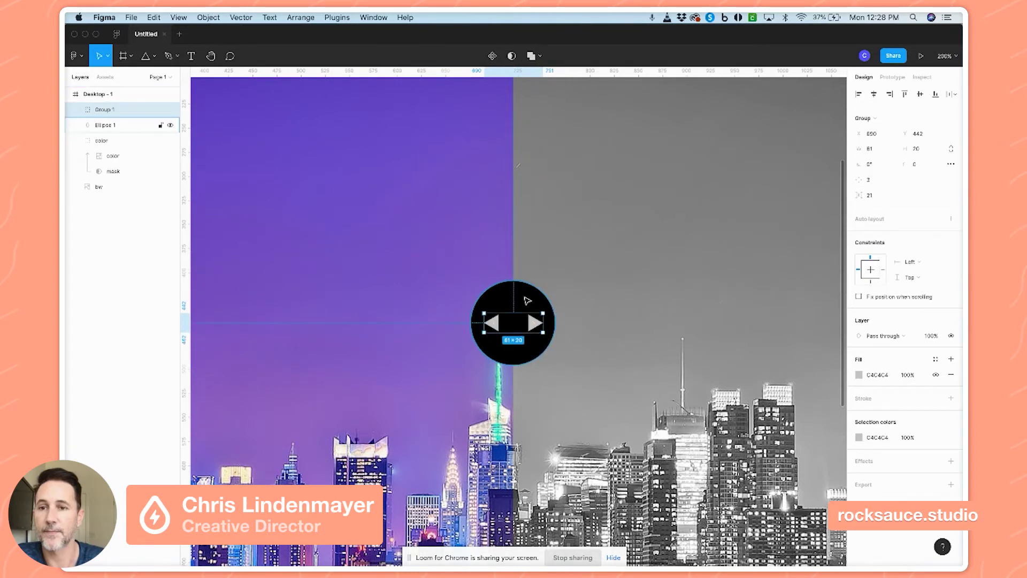
{"action": "left_click", "coordinate": [528, 301], "text": "shift"}
{"action": "left_click", "coordinate": [874, 95]}
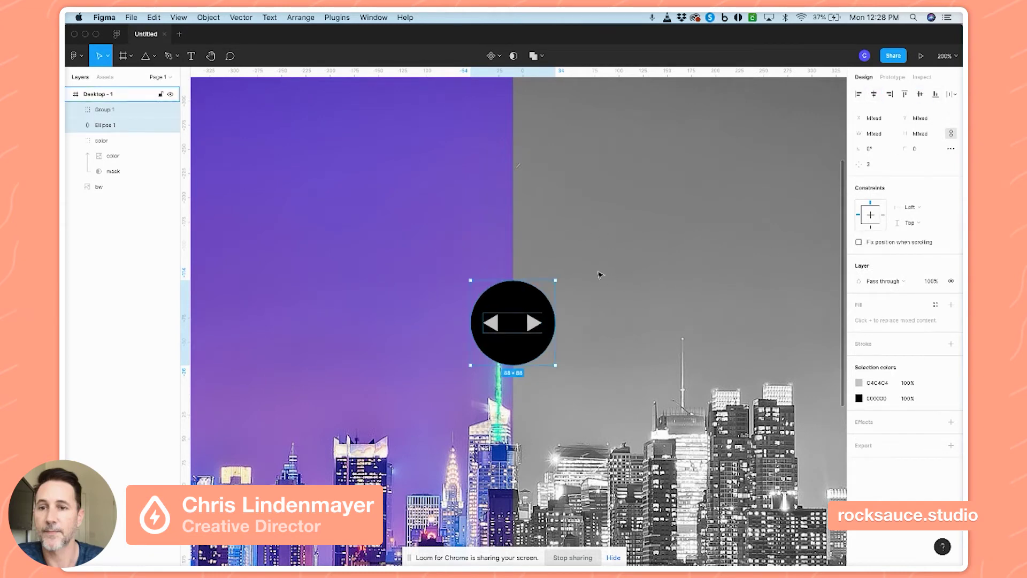
{"action": "key", "text": "super+g"}
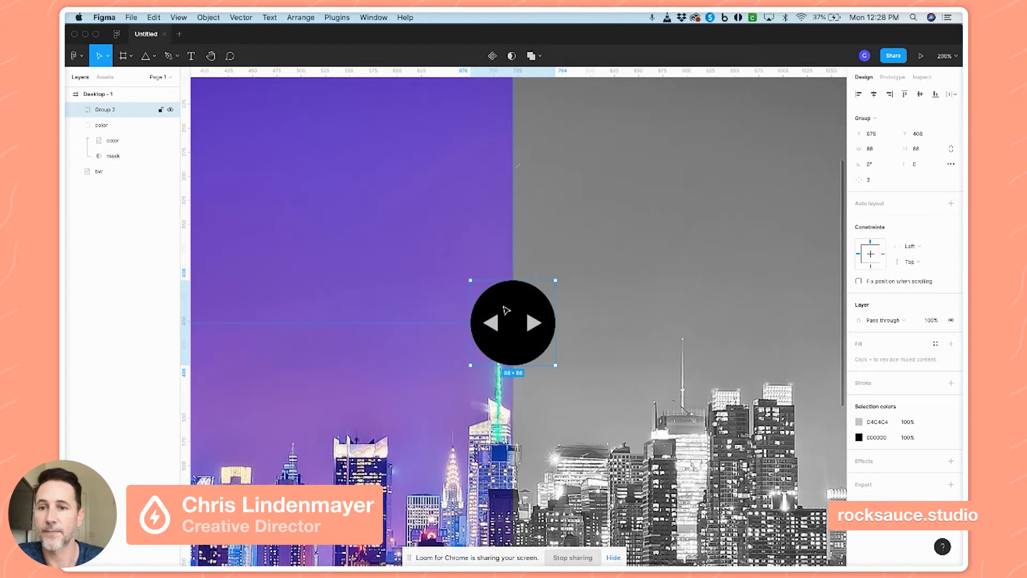
{"action": "scroll", "coordinate": [506, 309], "scroll_direction": "down", "scroll_amount": 5}
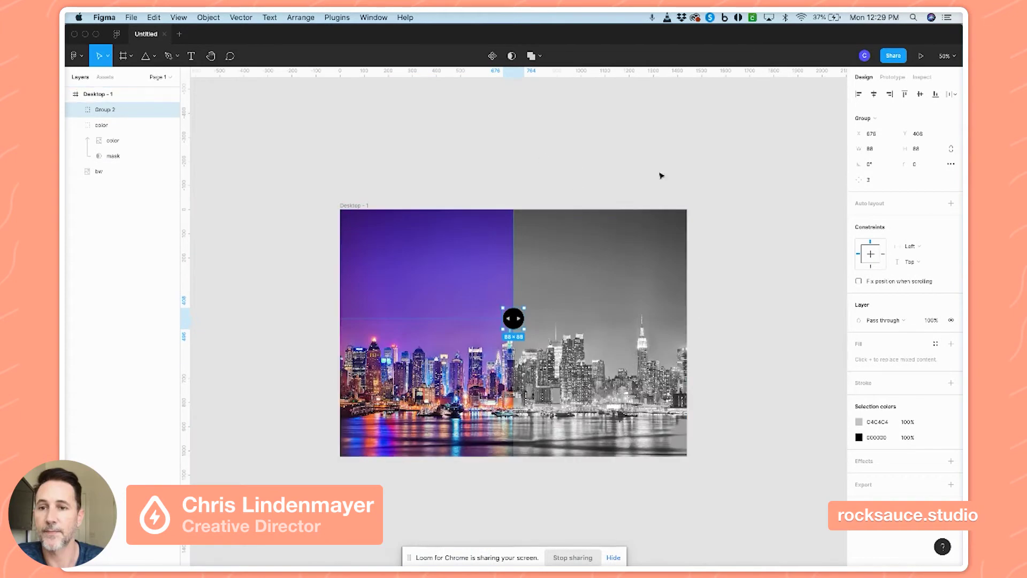
Centre the handle vertically and draw a 1024-tall bar on the seam, aligned to the top
{"action": "left_click", "coordinate": [920, 95]}
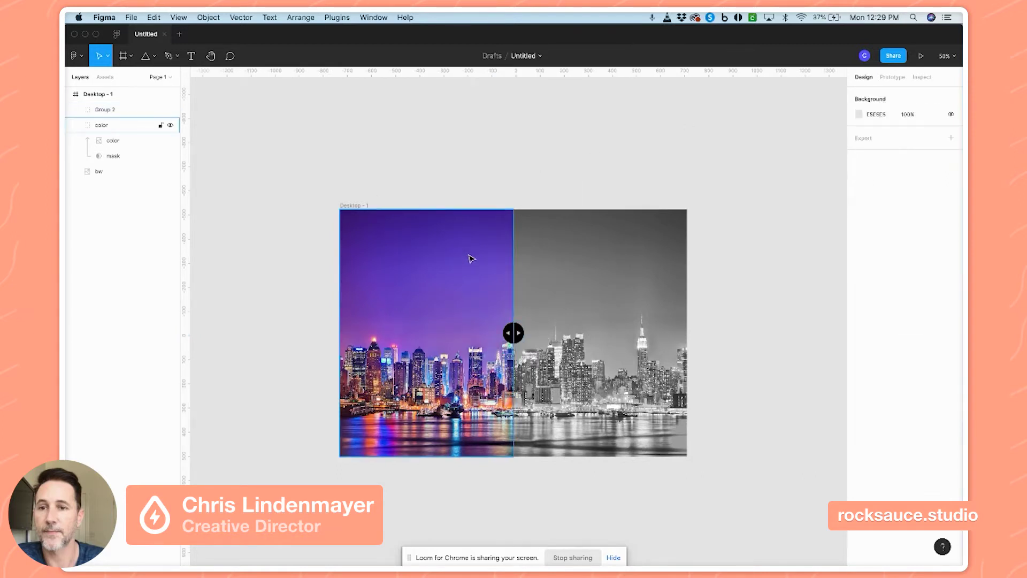
{"action": "key", "text": "r"}
{"action": "mouse_move", "coordinate": [512, 214]}
{"action": "left_mouse_down"}
{"action": "mouse_move", "coordinate": [514, 467]}
{"action": "mouse_move", "coordinate": [519, 458]}
{"action": "left_mouse_up"}
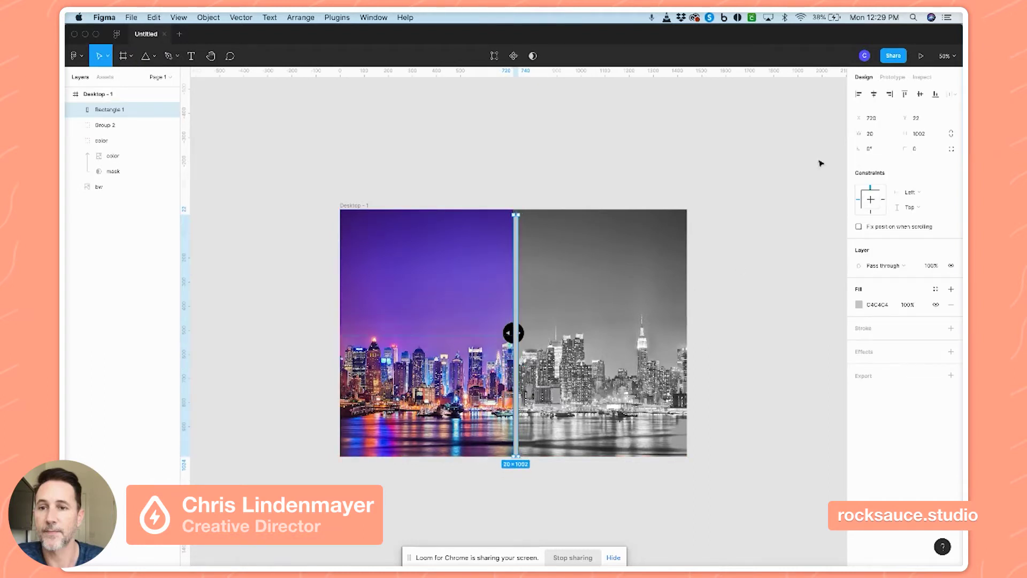
{"action": "left_click", "coordinate": [918, 138]}
{"action": "type", "text": "1024"}
{"action": "key", "text": "Return"}
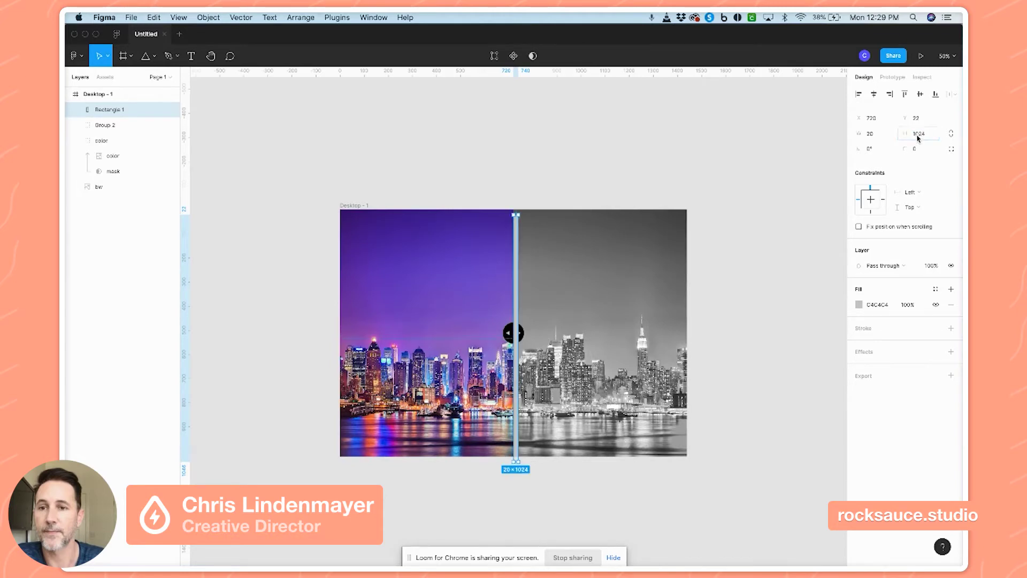
{"action": "left_click", "coordinate": [904, 94]}
Make the bar 4 px wide, black (000000), horizontally centred, then select it with the handle group
{"action": "left_click", "coordinate": [875, 134]}
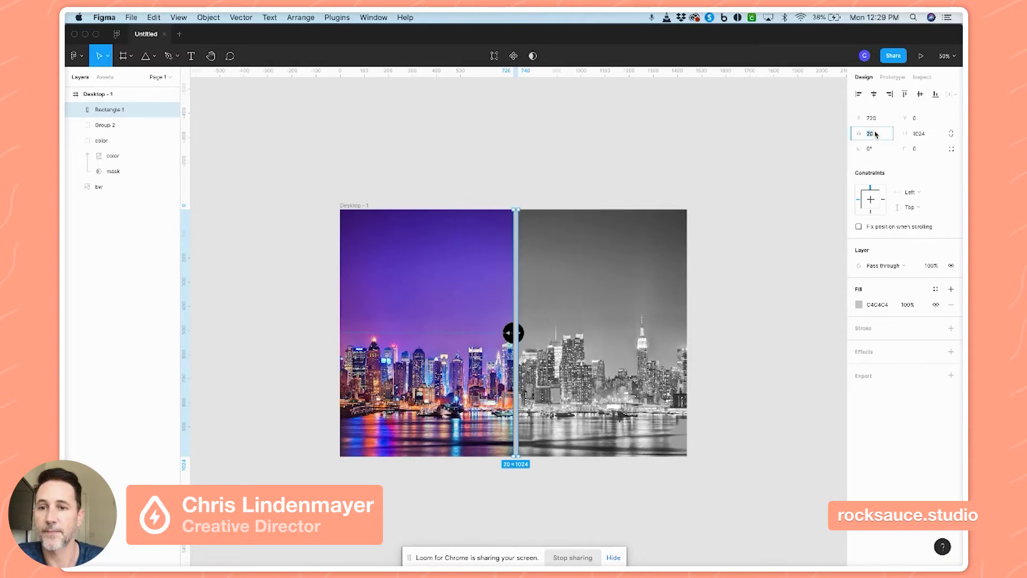
{"action": "type", "text": "4"}
{"action": "key", "text": "Return"}
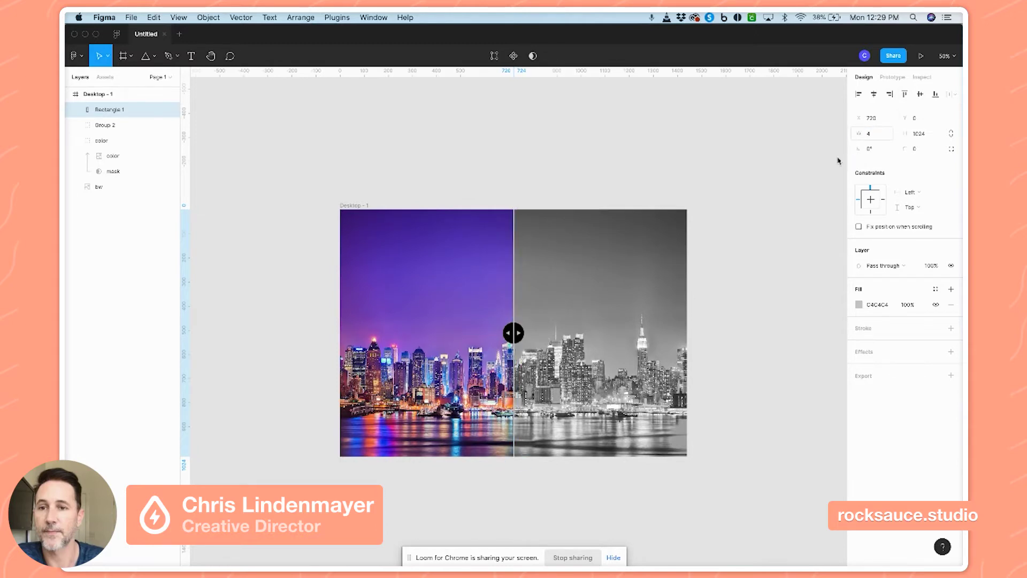
{"action": "left_click", "coordinate": [863, 304]}
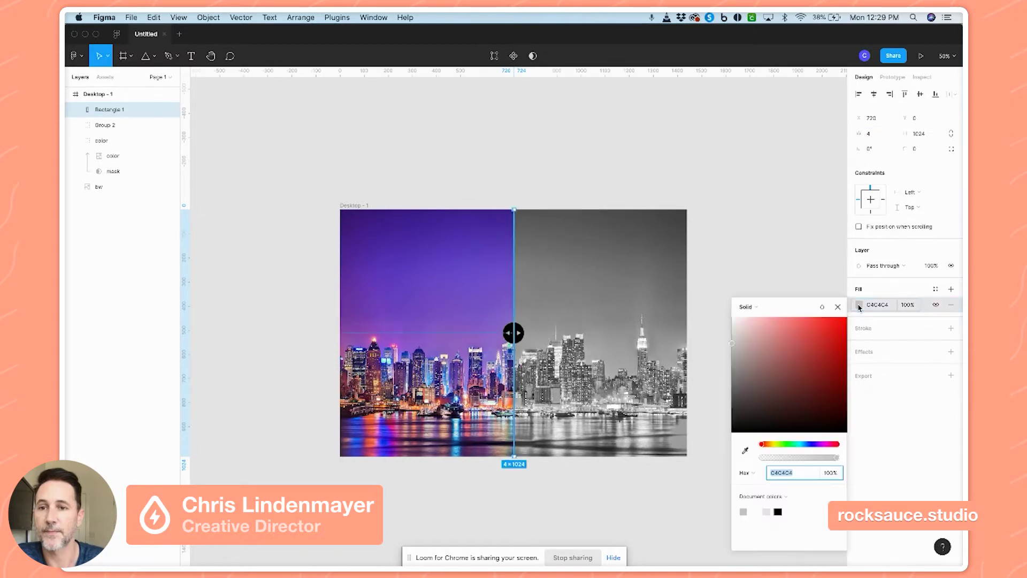
{"action": "left_click_drag", "start_coordinate": [781, 373], "coordinate": [697, 452]}
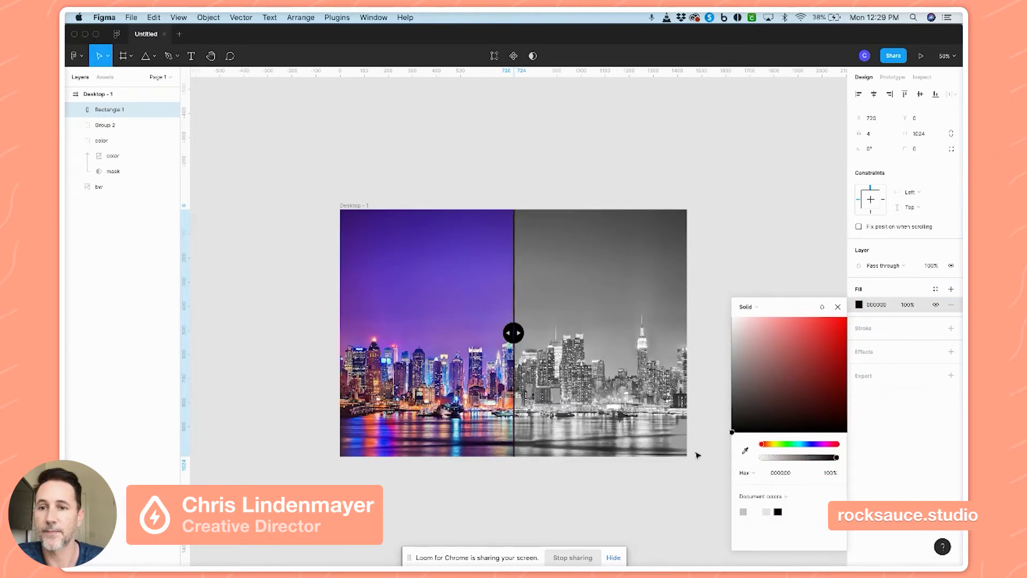
{"action": "left_click", "coordinate": [838, 308]}
{"action": "left_click", "coordinate": [875, 96]}
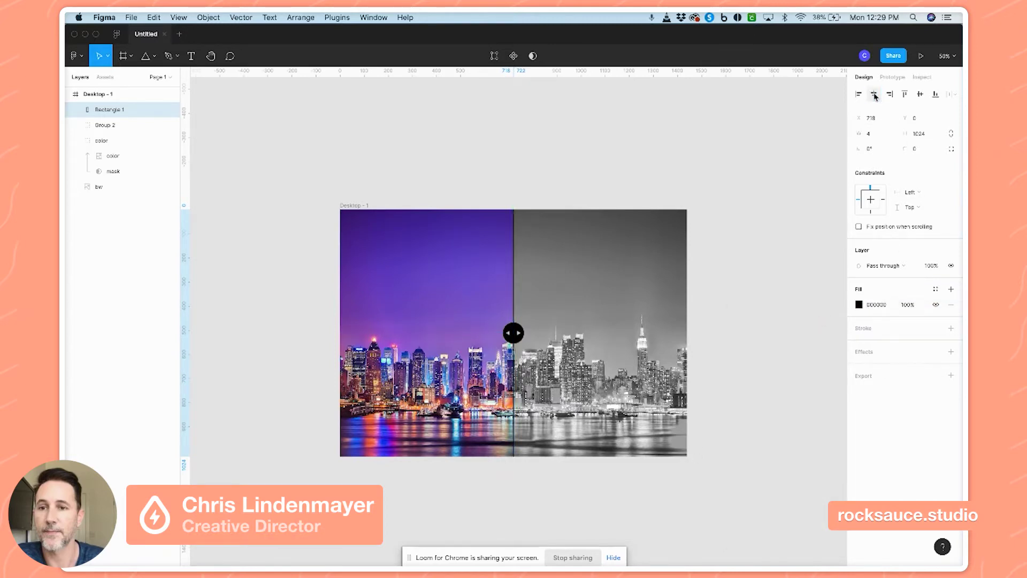
{"action": "left_click", "coordinate": [512, 161]}
{"action": "left_click", "coordinate": [104, 109]}
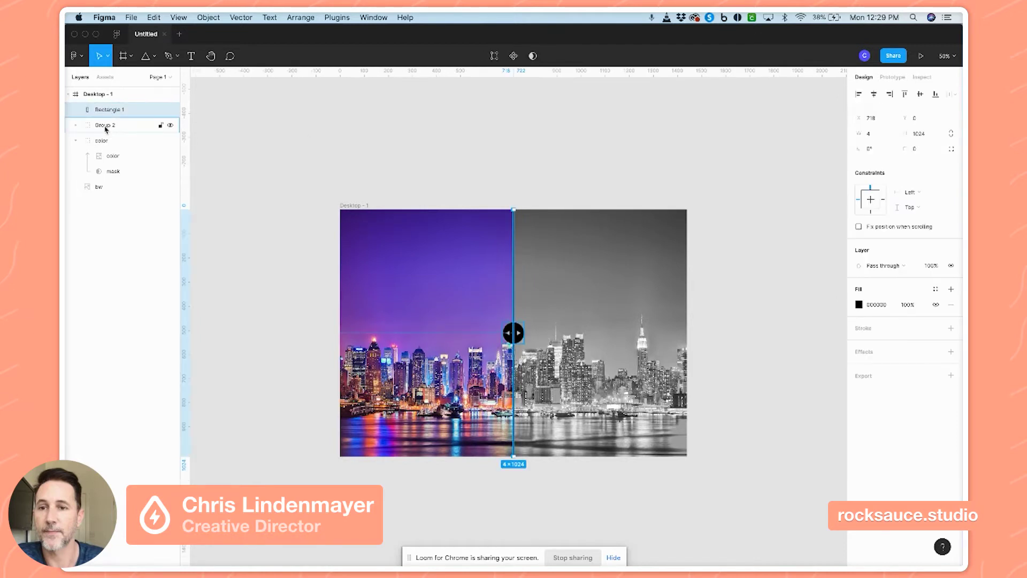
{"action": "left_click", "coordinate": [105, 127], "text": "shift"}
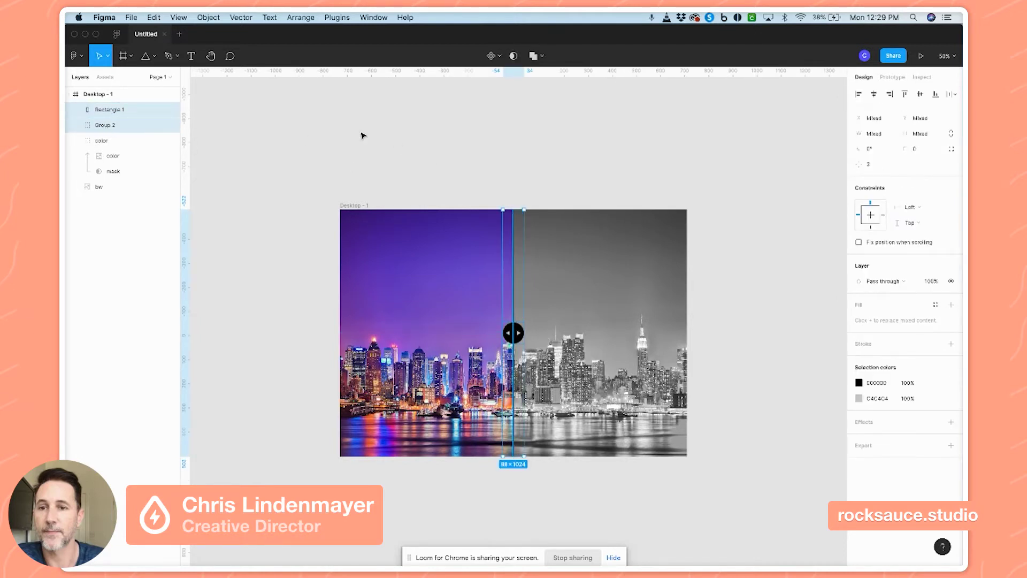
Group the divider bar with Group 2, name the group 'control', and select Desktop - 1
{"action": "key", "text": "super+g"}
{"action": "double_click", "coordinate": [105, 112]}
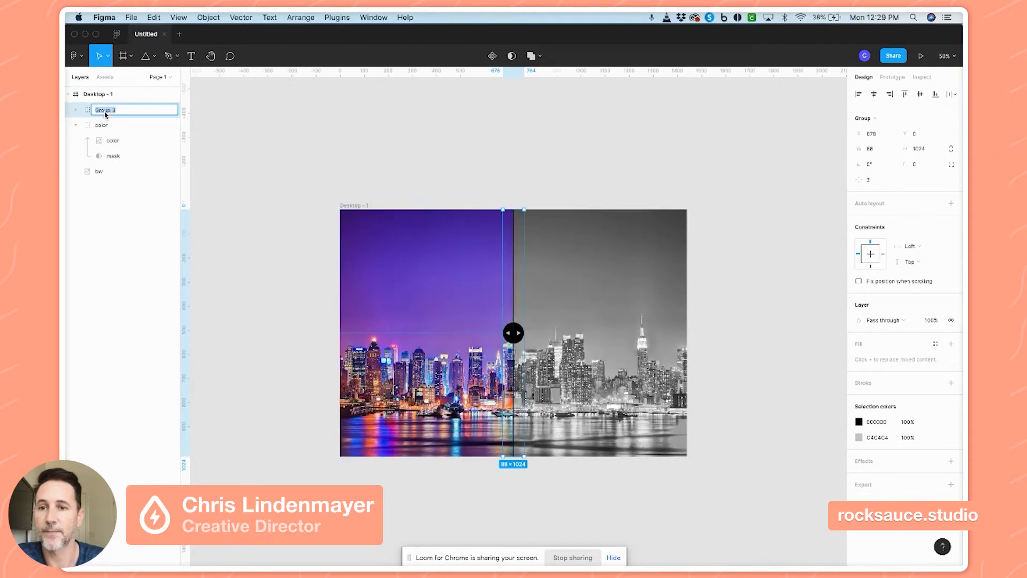
{"action": "type", "text": "control"}
{"action": "key", "text": "Return"}
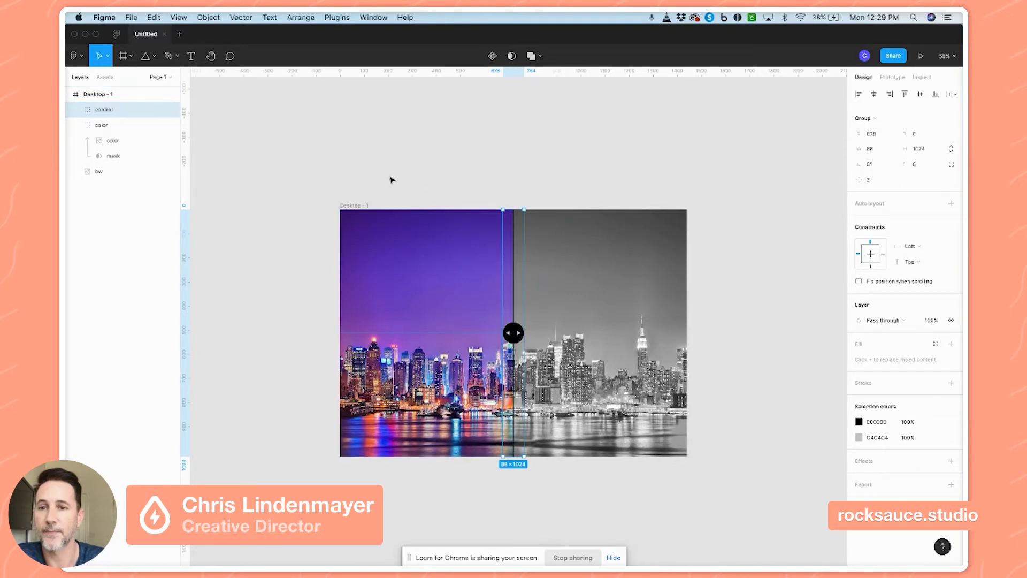
{"action": "left_click", "coordinate": [409, 178]}
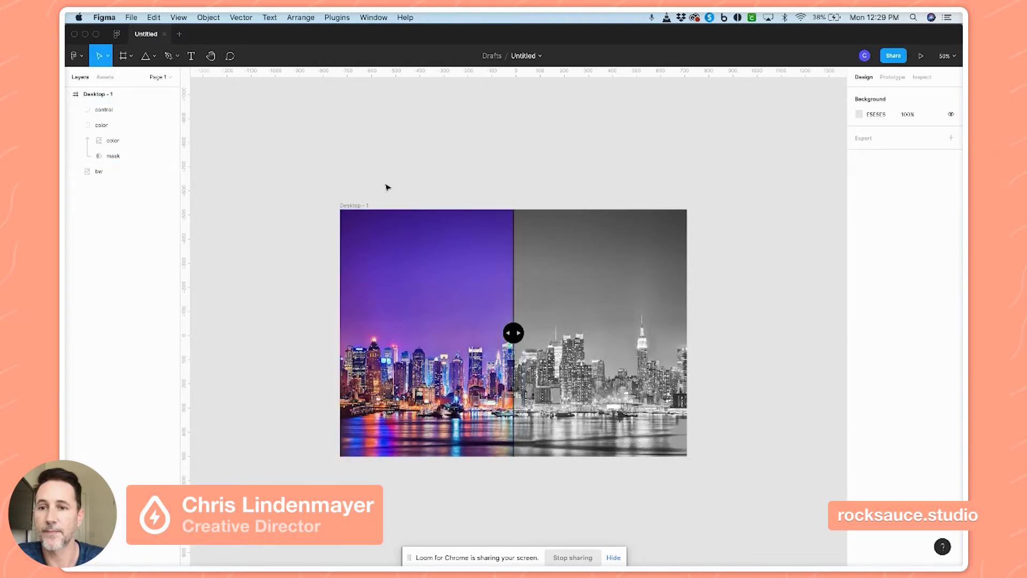
{"action": "left_click", "coordinate": [360, 206]}
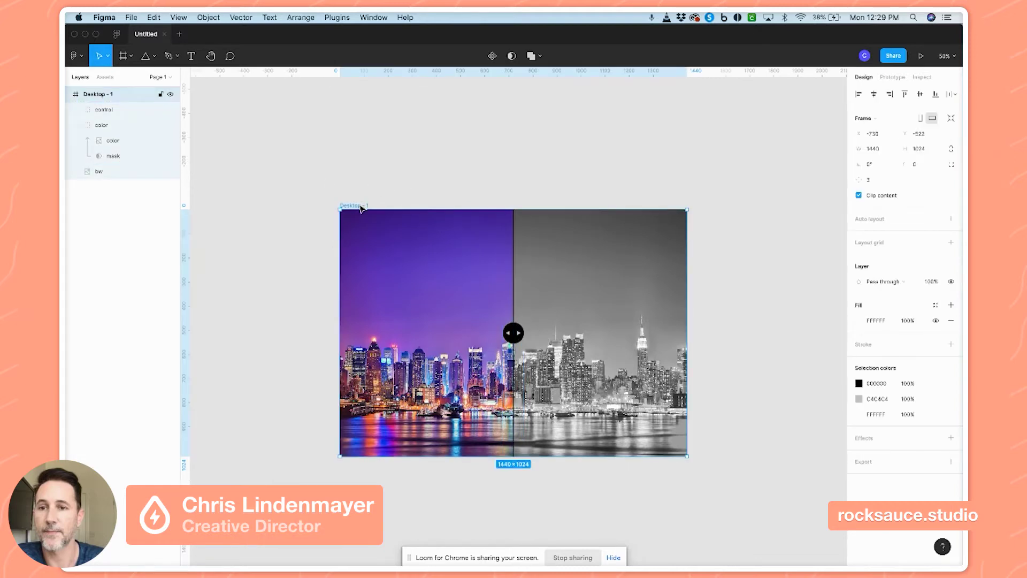
Duplicate the Desktop - 1 frame twice, placing both copies to its right
{"action": "key", "text": "minus"}
{"action": "scroll", "coordinate": [401, 211], "scroll_direction": "right", "scroll_amount": 5}
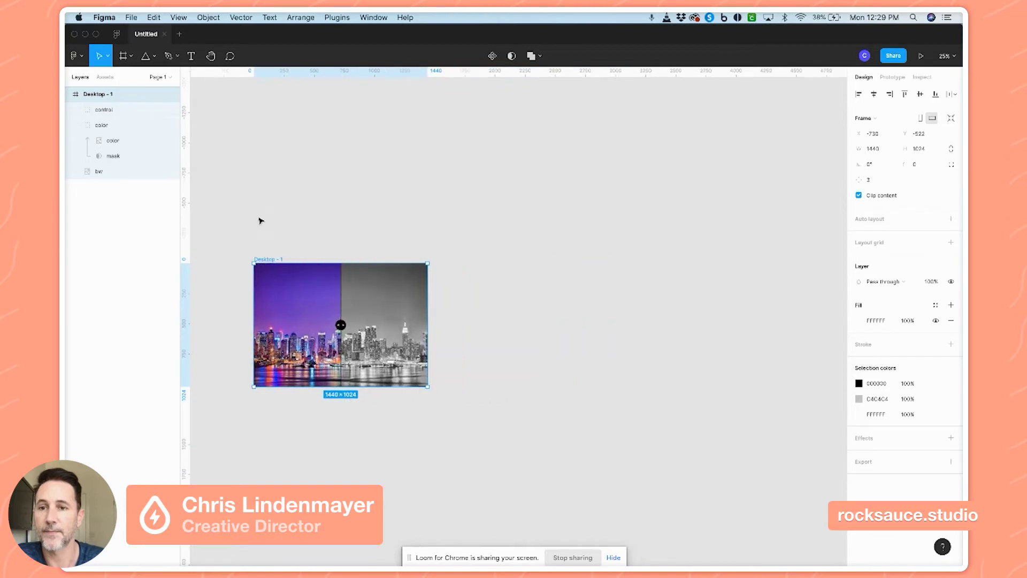
{"action": "left_click_drag", "start_coordinate": [271, 262], "coordinate": [467, 275]}
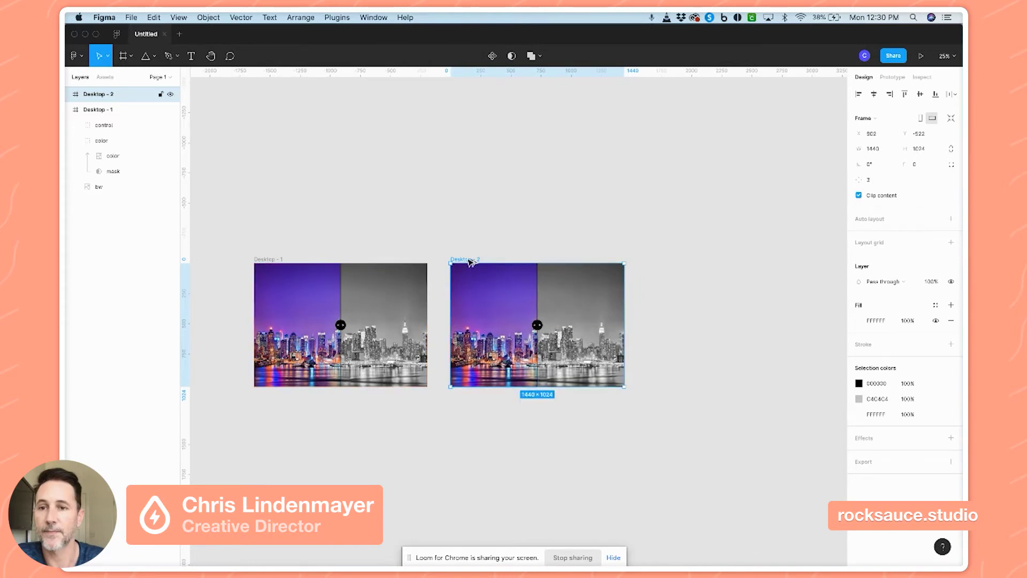
{"action": "left_click_drag", "start_coordinate": [469, 262], "coordinate": [668, 261]}
{"action": "left_click", "coordinate": [481, 225]}
{"action": "left_click_drag", "start_coordinate": [391, 290], "coordinate": [413, 293]}
Rename the original Desktop - 1 frame to 'middle', undoing an accidental delete
{"action": "left_click", "coordinate": [393, 270]}
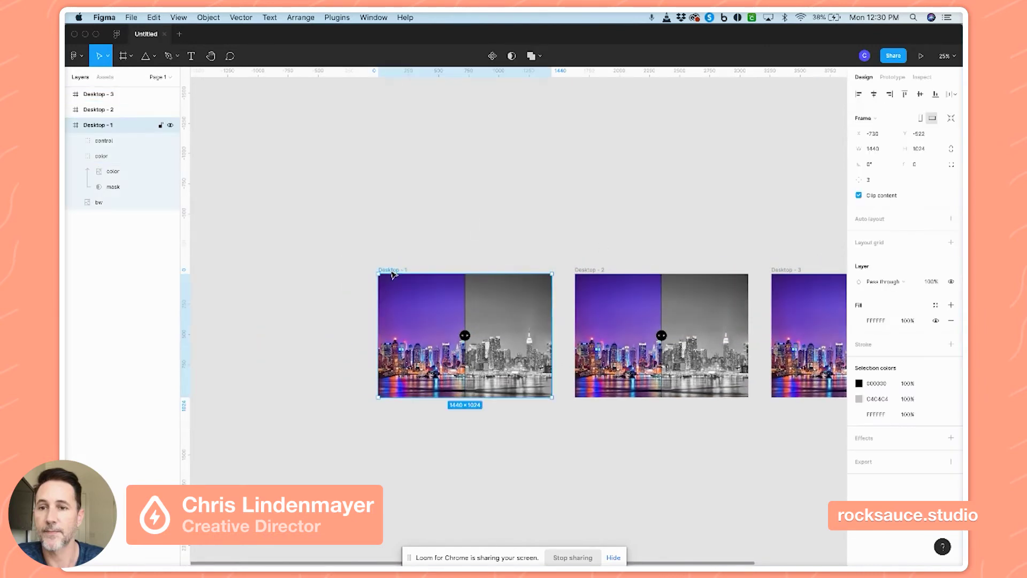
{"action": "double_click", "coordinate": [96, 126]}
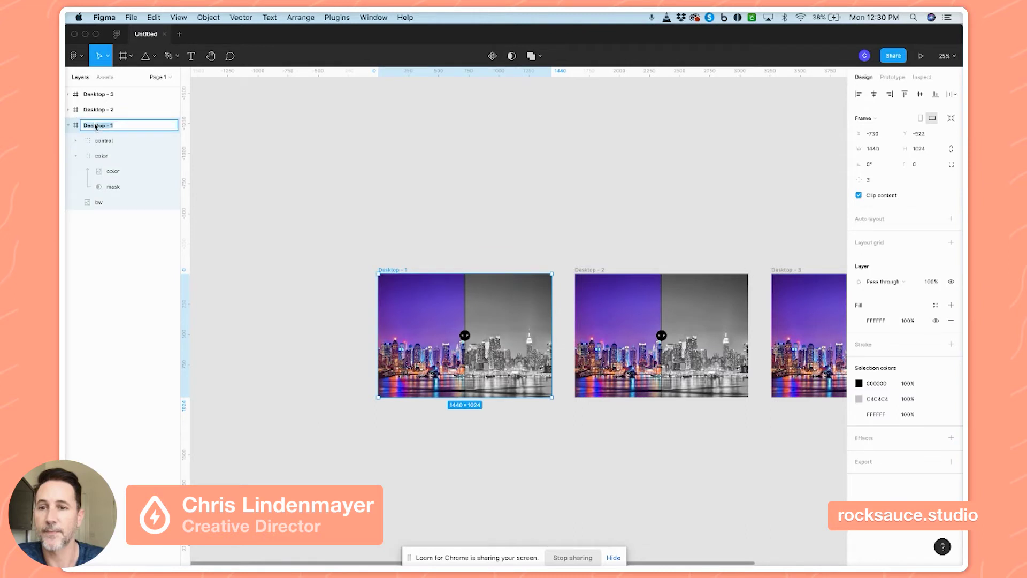
{"action": "type", "text": "middle"}
{"action": "key", "text": "Return"}
{"action": "key", "text": "Delete"}
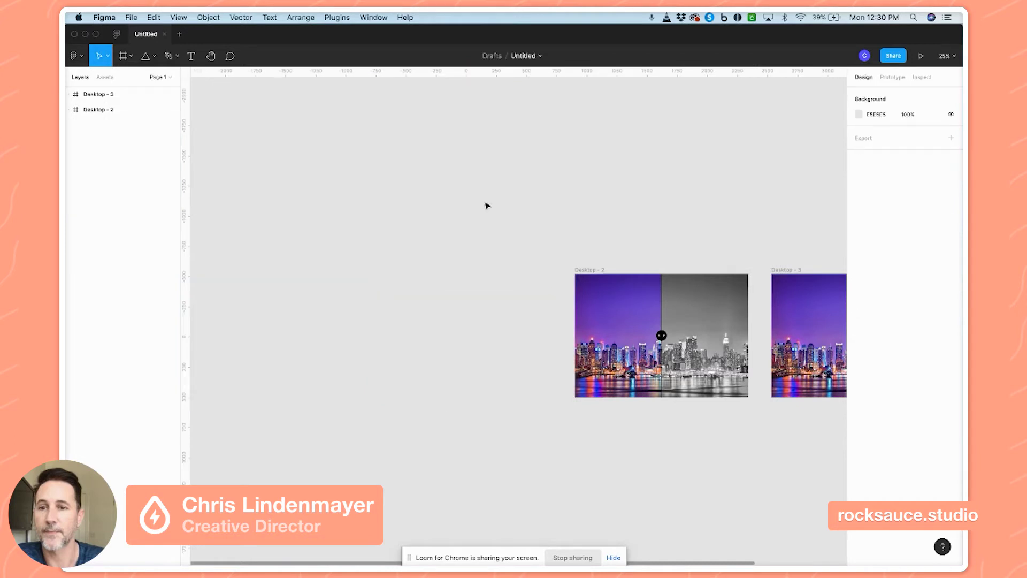
{"action": "key", "text": "super+z"}
{"action": "double_click", "coordinate": [102, 125]}
{"action": "left_click", "coordinate": [107, 126]}
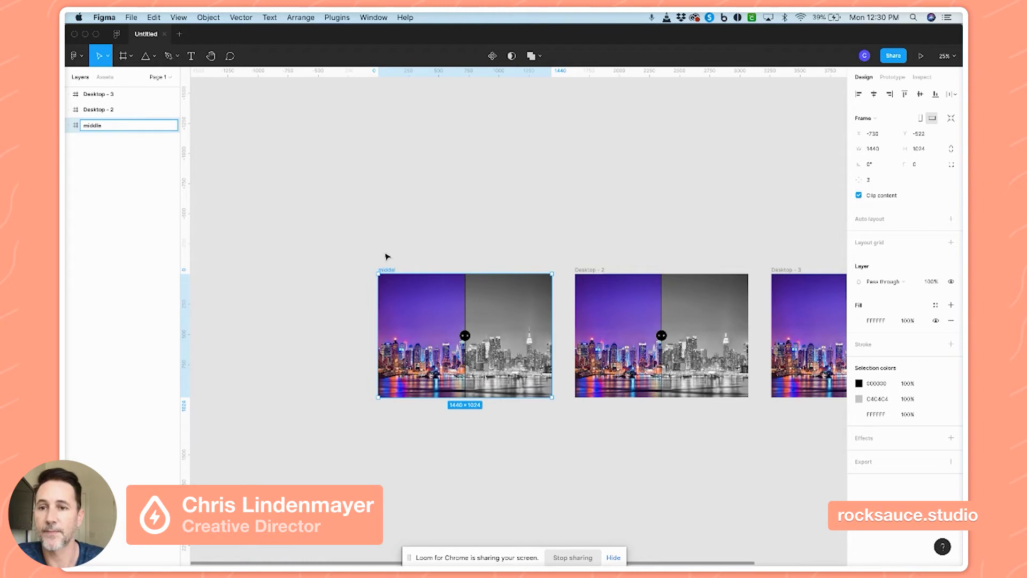
Rename the two copies to 'left' and 'right'
{"action": "left_click", "coordinate": [618, 269]}
{"action": "double_click", "coordinate": [111, 109]}
{"action": "type", "text": "left"}
{"action": "key", "text": "Return"}
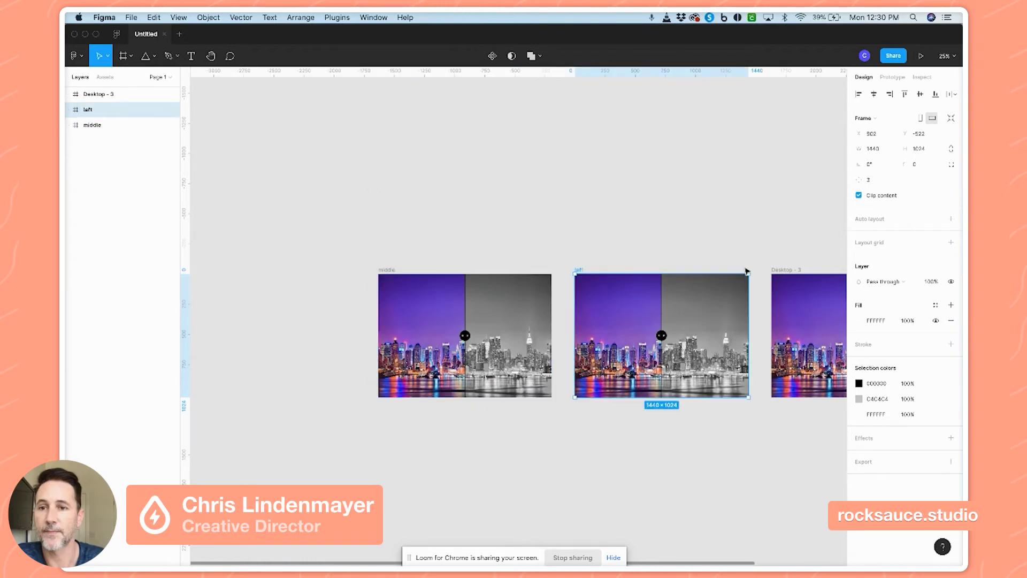
{"action": "left_click", "coordinate": [787, 271]}
{"action": "double_click", "coordinate": [101, 95]}
{"action": "type", "text": "right"}
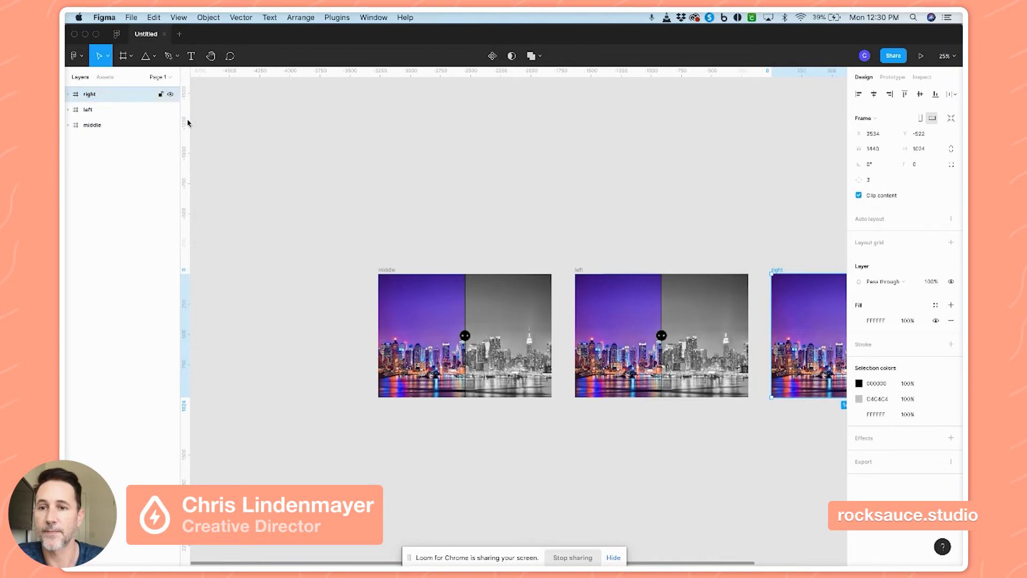
{"action": "left_click", "coordinate": [441, 156]}
{"action": "scroll", "coordinate": [443, 221], "scroll_direction": "down", "scroll_amount": 1}
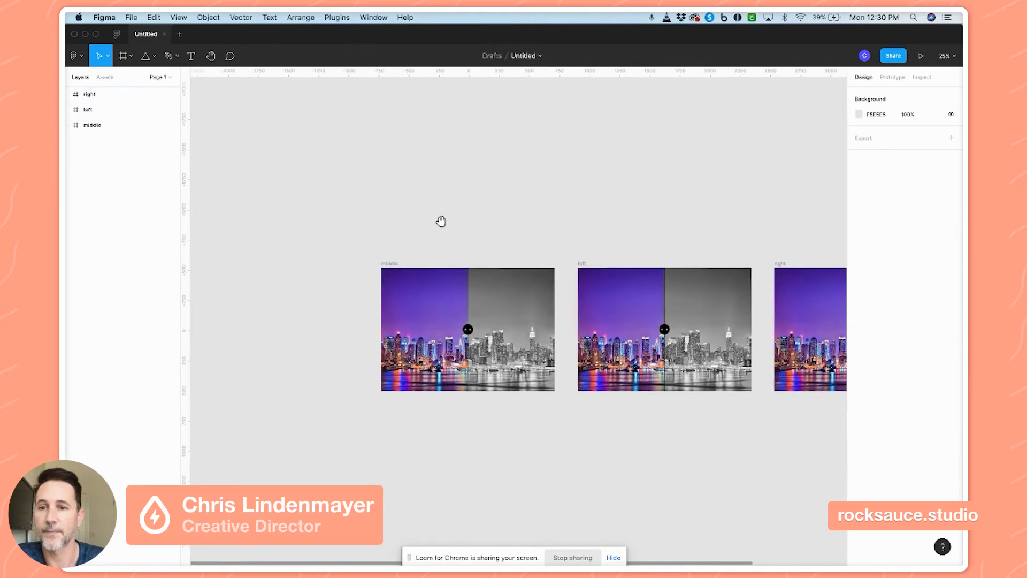
Select the left frame's colour mask and narrow it toward the frame's left edge
{"action": "left_click", "coordinate": [634, 303]}
{"action": "scroll", "coordinate": [561, 305], "scroll_direction": "right", "scroll_amount": 5}
{"action": "key", "text": "plus"}
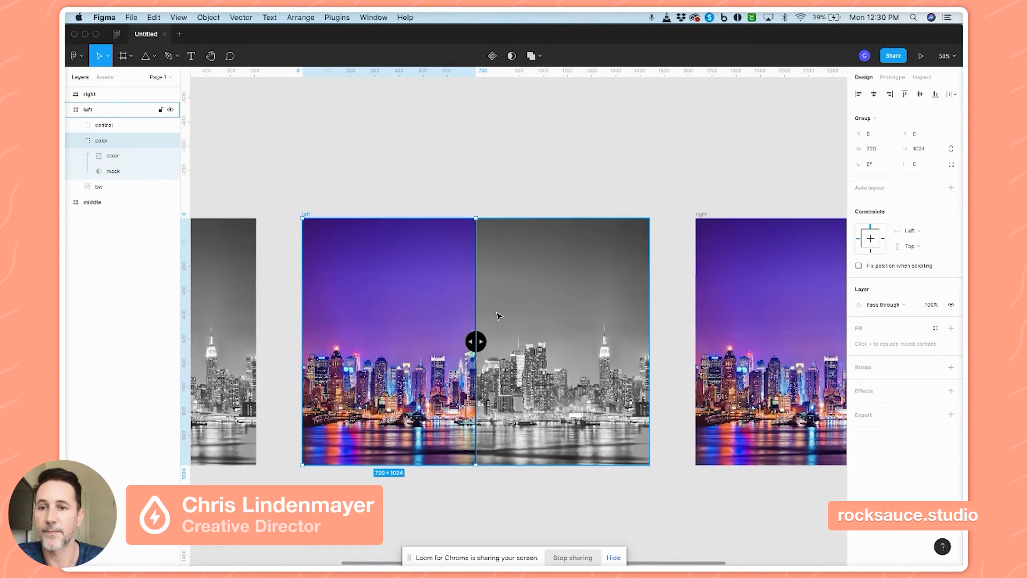
{"action": "scroll", "coordinate": [468, 296], "scroll_direction": "left", "scroll_amount": 3}
{"action": "key", "text": "plus"}
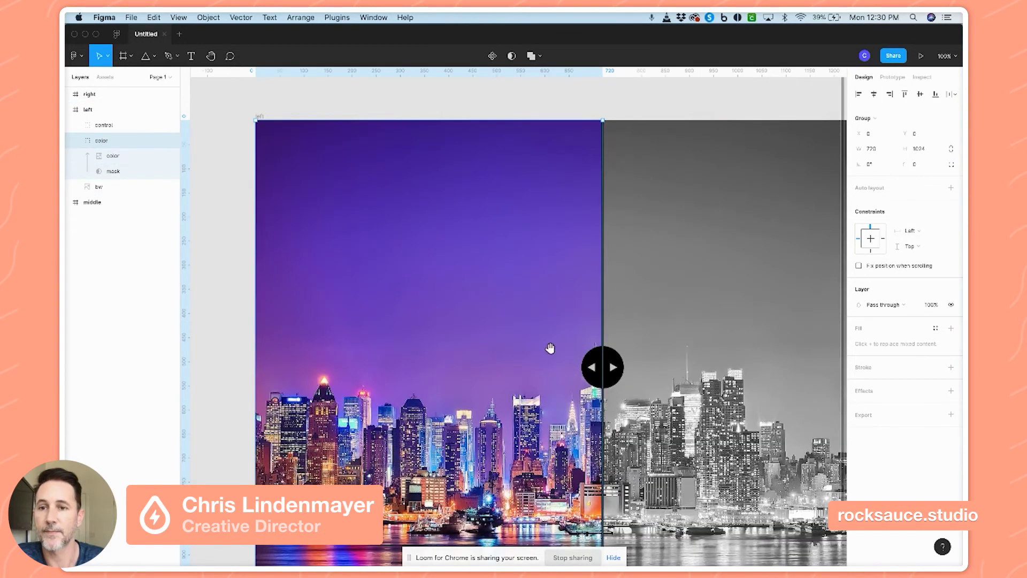
{"action": "scroll", "coordinate": [551, 349], "scroll_direction": "right", "scroll_amount": 2}
{"action": "scroll", "coordinate": [550, 348], "scroll_direction": "down", "scroll_amount": 1}
{"action": "key", "text": "minus"}
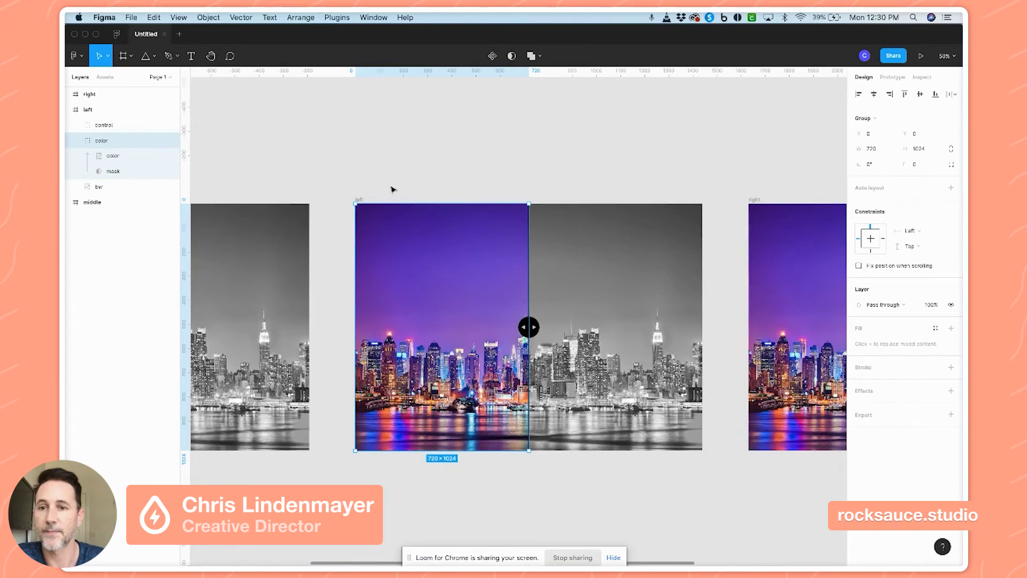
{"action": "left_click", "coordinate": [365, 165]}
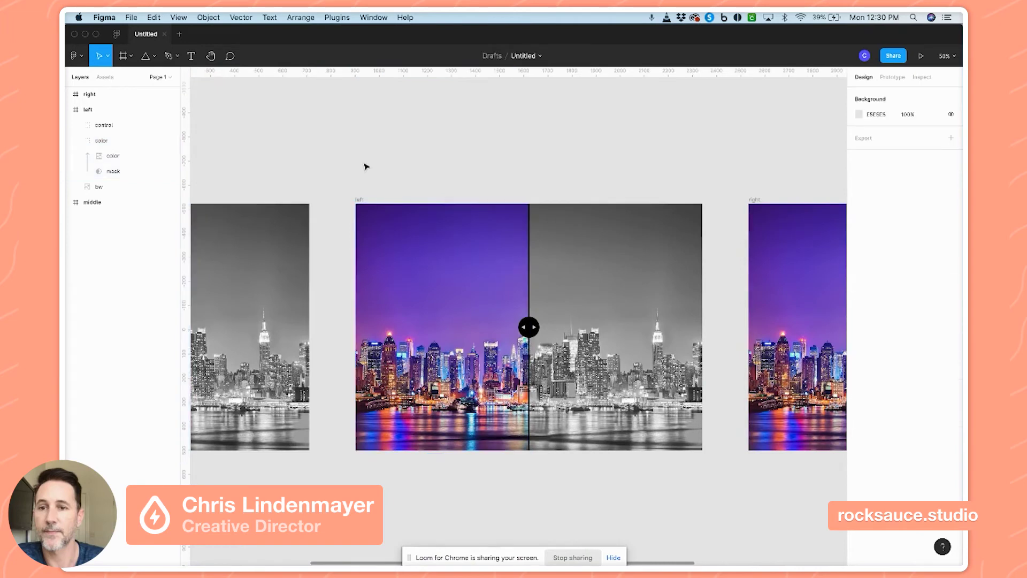
{"action": "left_click", "coordinate": [115, 171]}
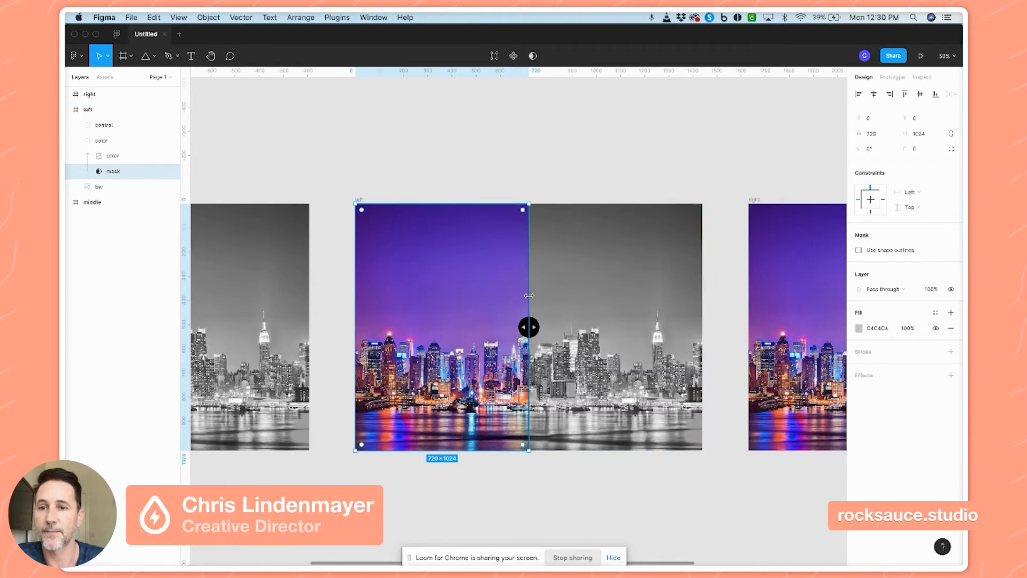
{"action": "left_click_drag", "start_coordinate": [528, 295], "coordinate": [358, 300]}
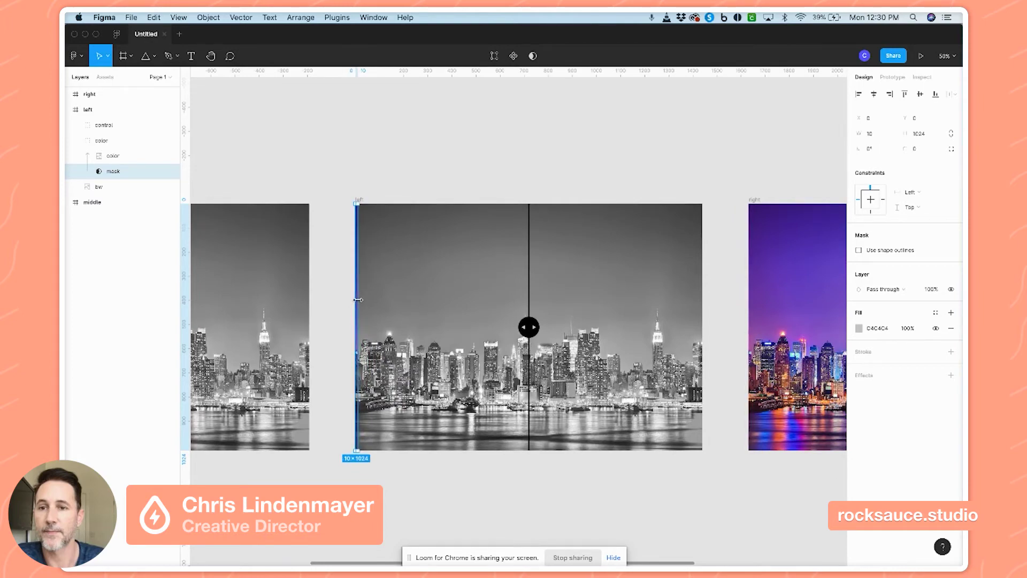
Shrink the left frame's mask to a thin 2×1024 sliver
{"action": "scroll", "coordinate": [358, 300], "scroll_direction": "up", "scroll_amount": 6}
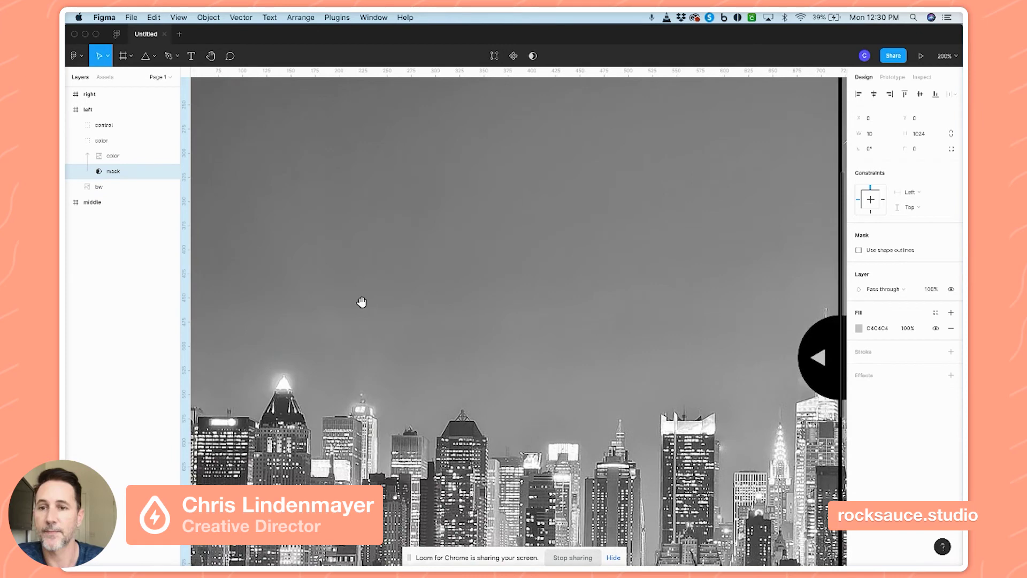
{"action": "left_click_drag", "start_coordinate": [361, 302], "coordinate": [658, 316]}
{"action": "left_click_drag", "start_coordinate": [448, 311], "coordinate": [442, 310]}
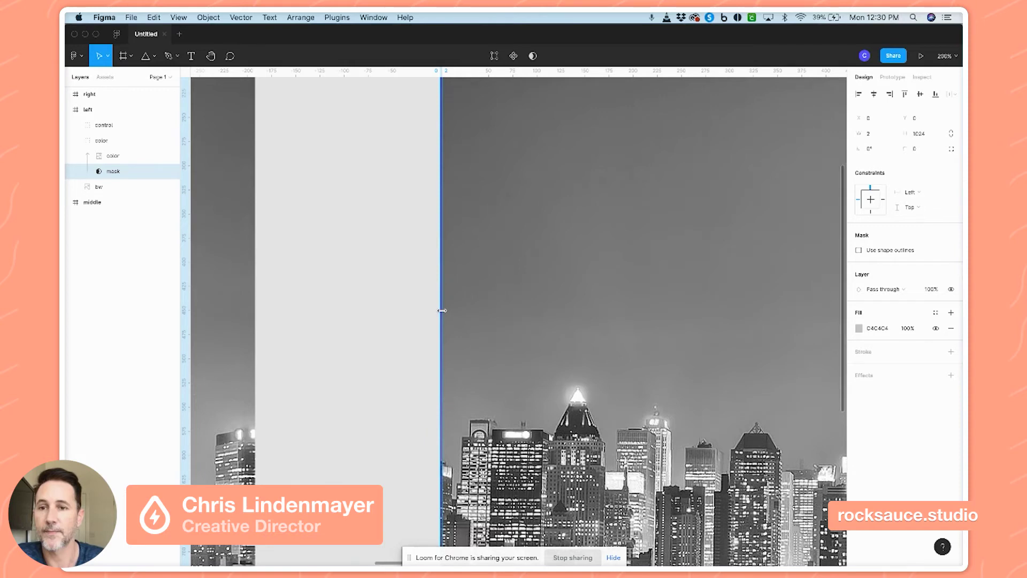
Move the left frame's control handle to X -30, on the frame's left edge
{"action": "left_click", "coordinate": [398, 244]}
{"action": "key", "text": "shift+0"}
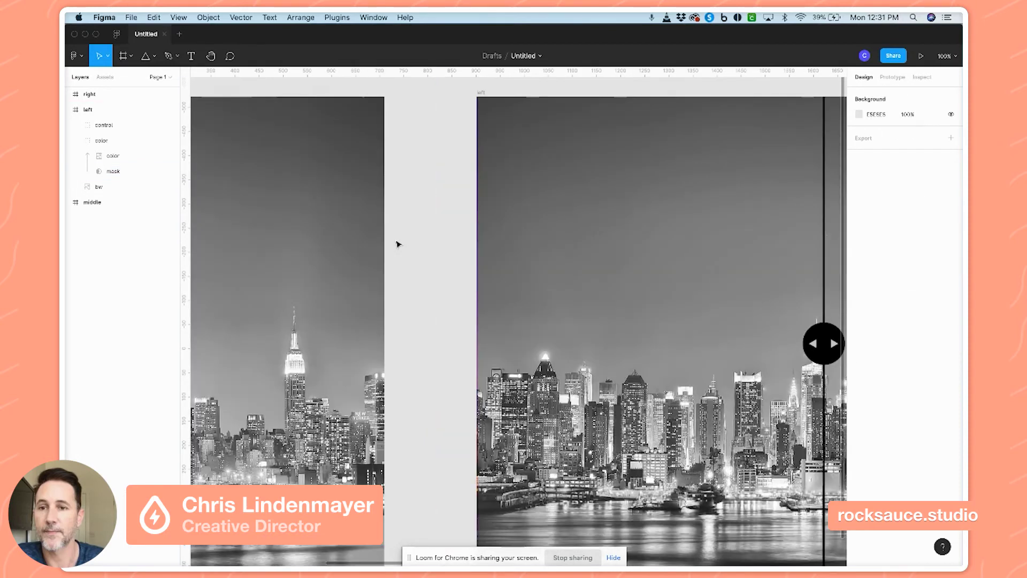
{"action": "scroll", "coordinate": [508, 278], "scroll_direction": "right", "scroll_amount": 5}
{"action": "left_click", "coordinate": [684, 345]}
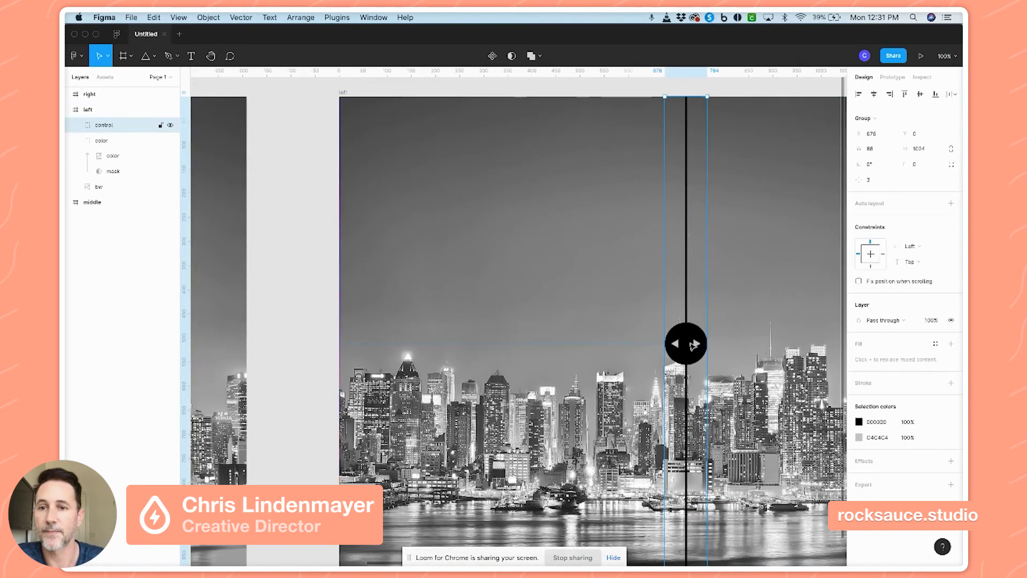
{"action": "left_click_drag", "start_coordinate": [694, 346], "coordinate": [351, 343]}
{"action": "left_click", "coordinate": [288, 338]}
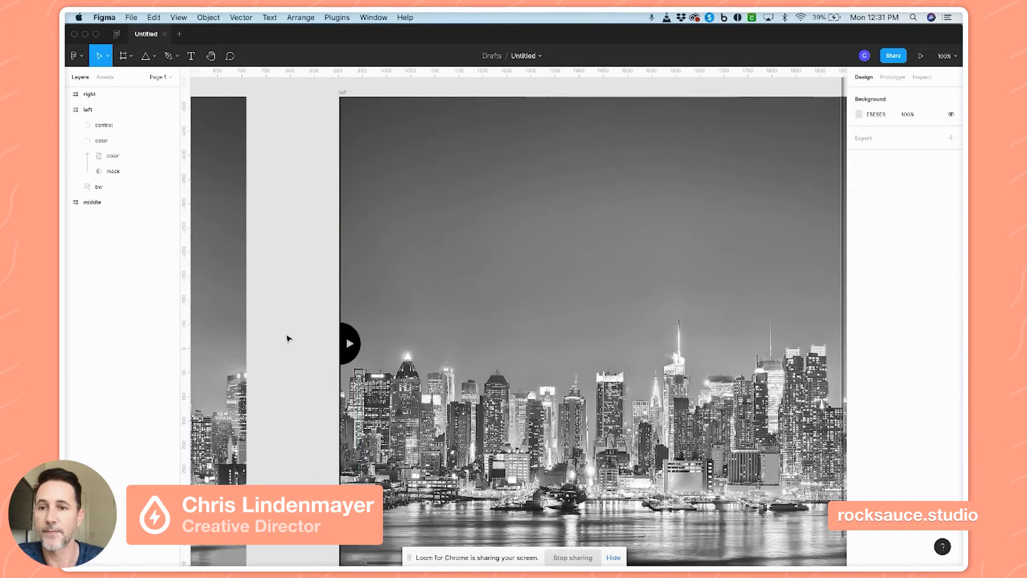
{"action": "key", "text": "minus"}
{"action": "scroll", "coordinate": [375, 268], "scroll_direction": "right", "scroll_amount": 2}
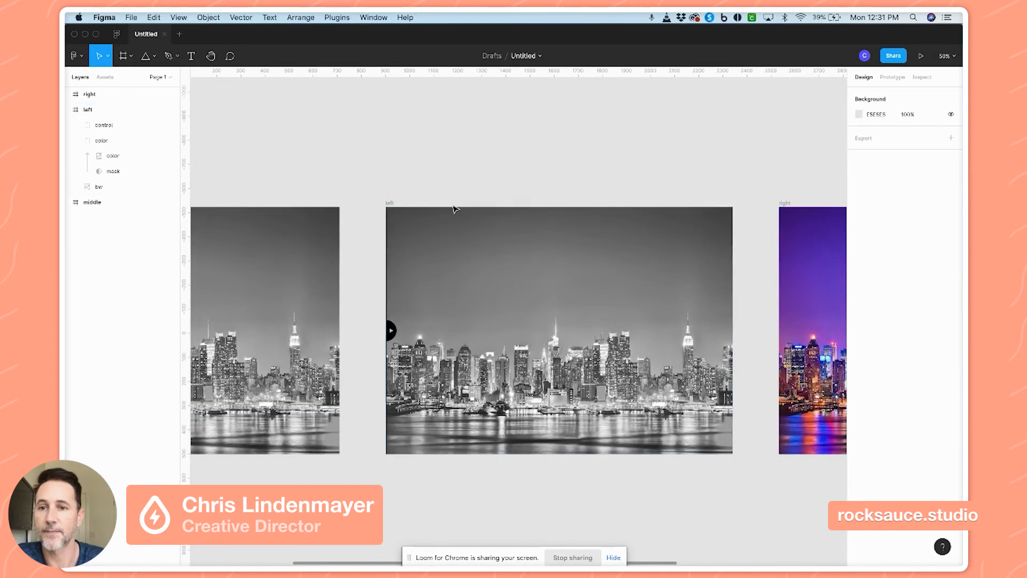
Widen the right frame's mask to span the full 1440 width
{"action": "scroll", "coordinate": [543, 157], "scroll_direction": "right", "scroll_amount": 10}
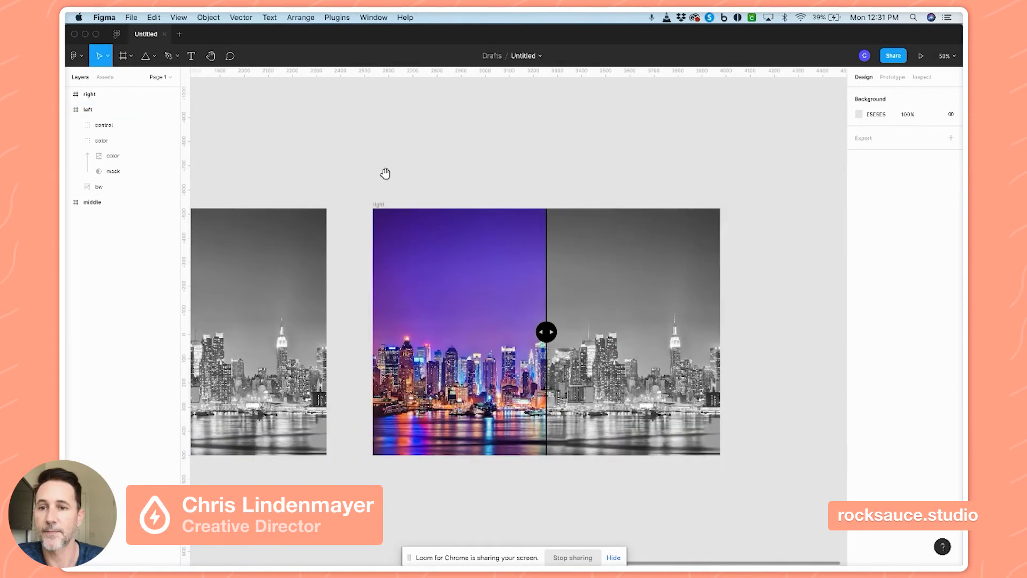
{"action": "left_click", "coordinate": [483, 292]}
{"action": "left_click", "coordinate": [113, 155]}
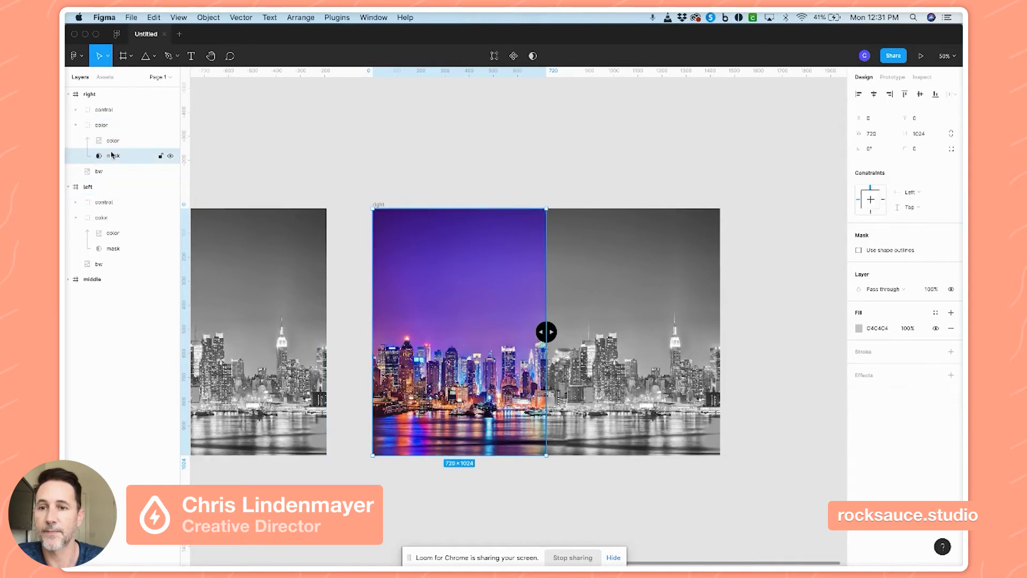
{"action": "left_click_drag", "start_coordinate": [547, 300], "coordinate": [720, 297]}
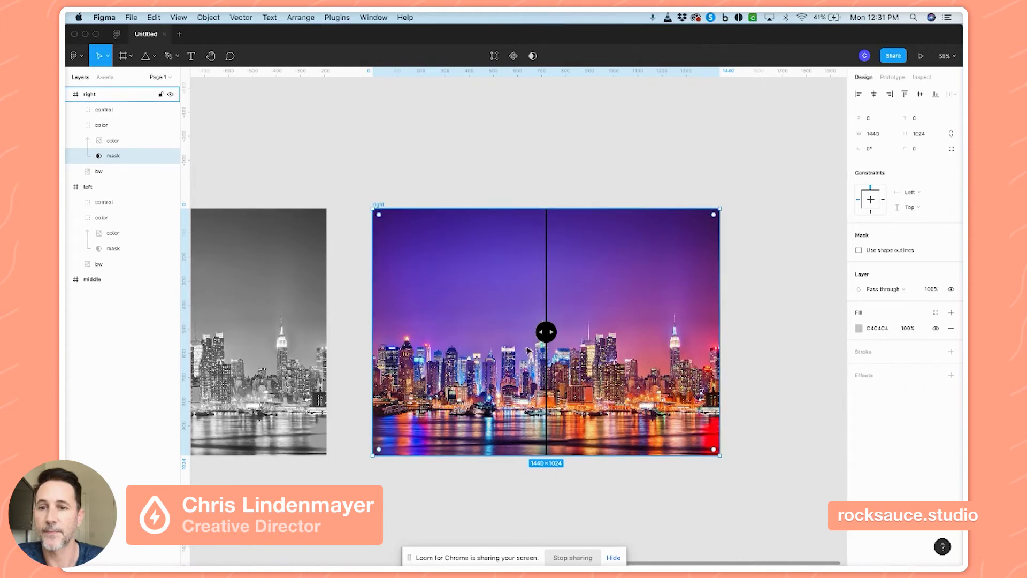
Move the right frame's control handle to the frame's right edge
{"action": "left_click", "coordinate": [547, 336]}
{"action": "left_click_drag", "start_coordinate": [548, 336], "coordinate": [719, 339]}
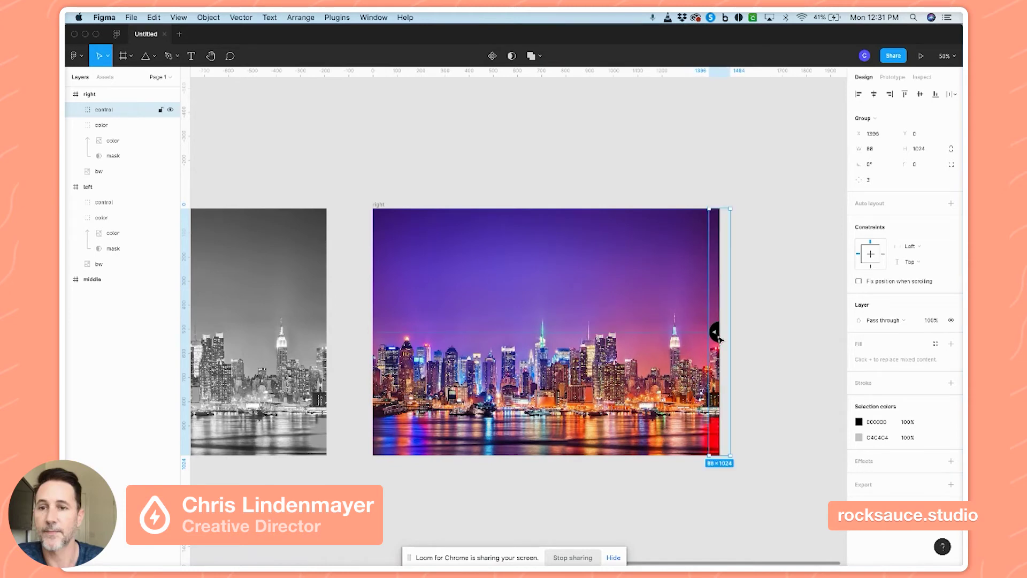
{"action": "left_click", "coordinate": [110, 156]}
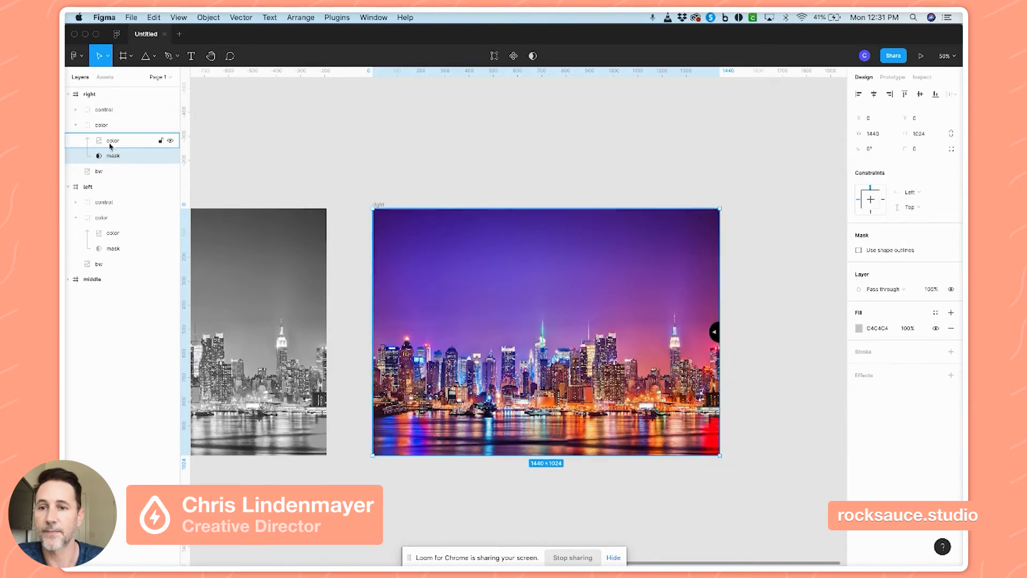
{"action": "left_click", "coordinate": [367, 149]}
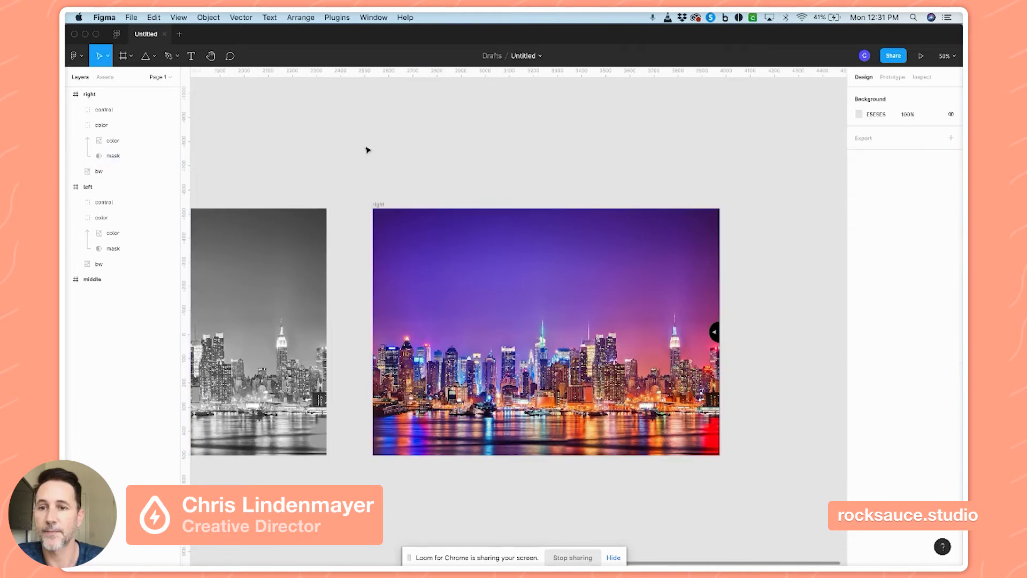
{"action": "key", "text": "minus"}
Switch to the Prototype panel and select the middle frame's slider control
{"action": "scroll", "coordinate": [428, 219], "scroll_direction": "left", "scroll_amount": 10}
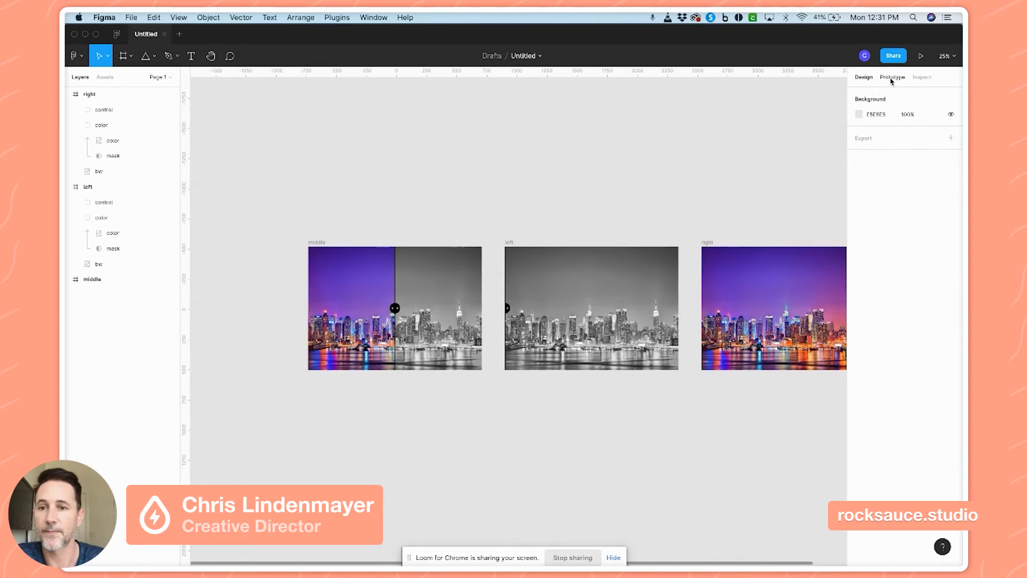
{"action": "left_click", "coordinate": [892, 78]}
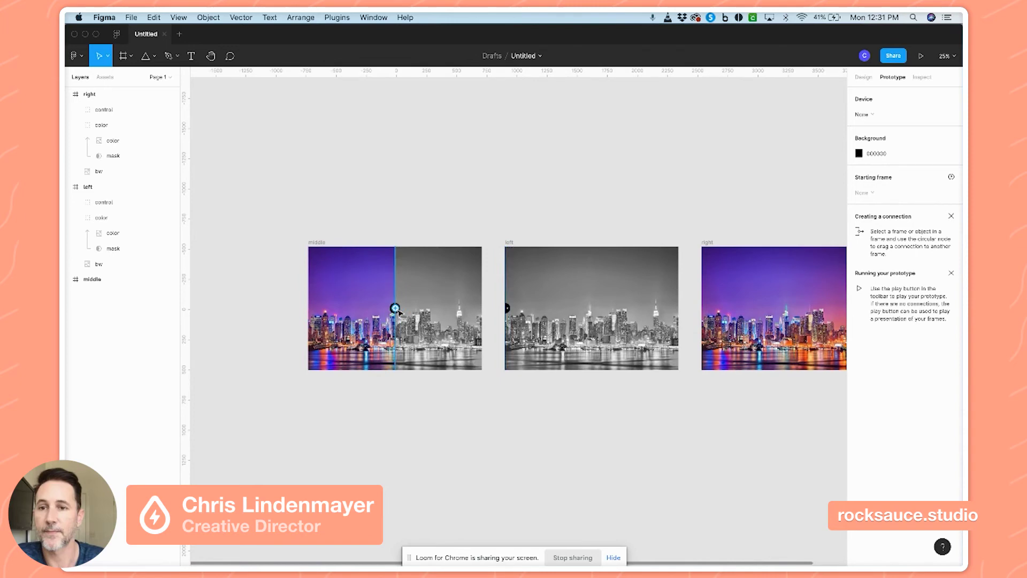
{"action": "key", "text": "plus"}
{"action": "scroll", "coordinate": [483, 363], "scroll_direction": "left", "scroll_amount": 5}
{"action": "left_click", "coordinate": [483, 362]}
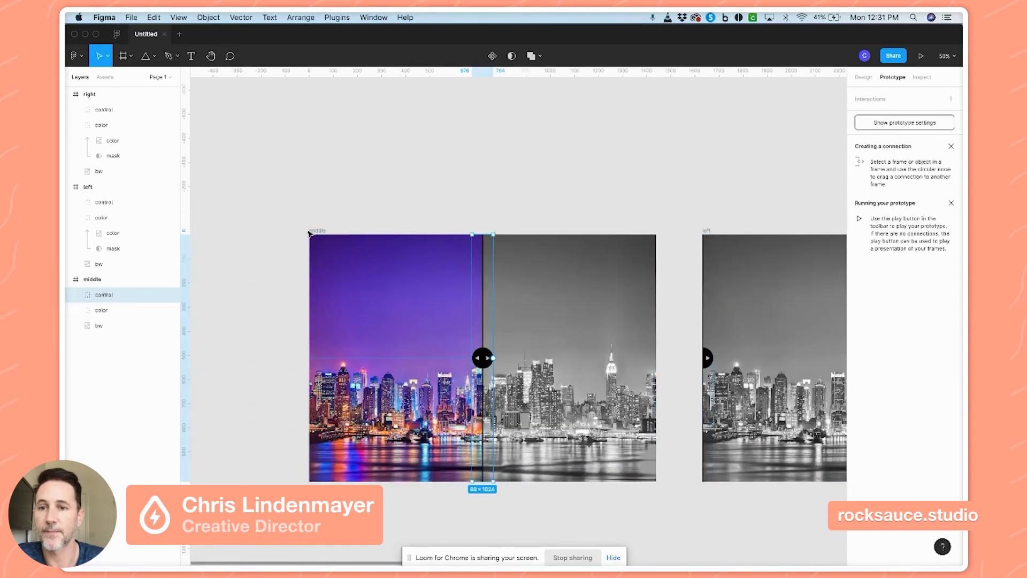
Add an On drag interaction to the control that navigates to the 'left' frame
{"action": "left_click", "coordinate": [865, 101]}
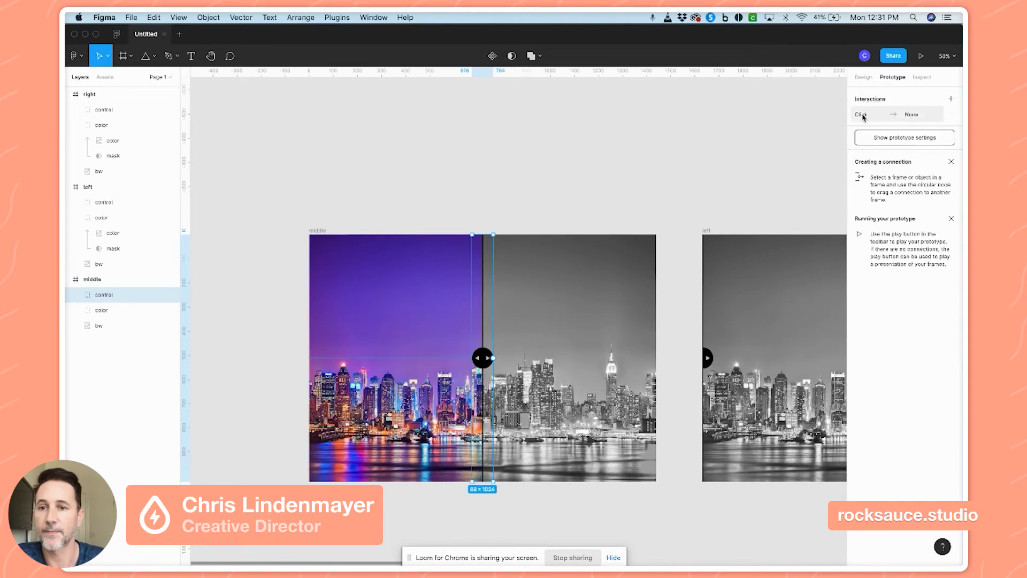
{"action": "left_click", "coordinate": [863, 117]}
{"action": "left_click", "coordinate": [767, 137]}
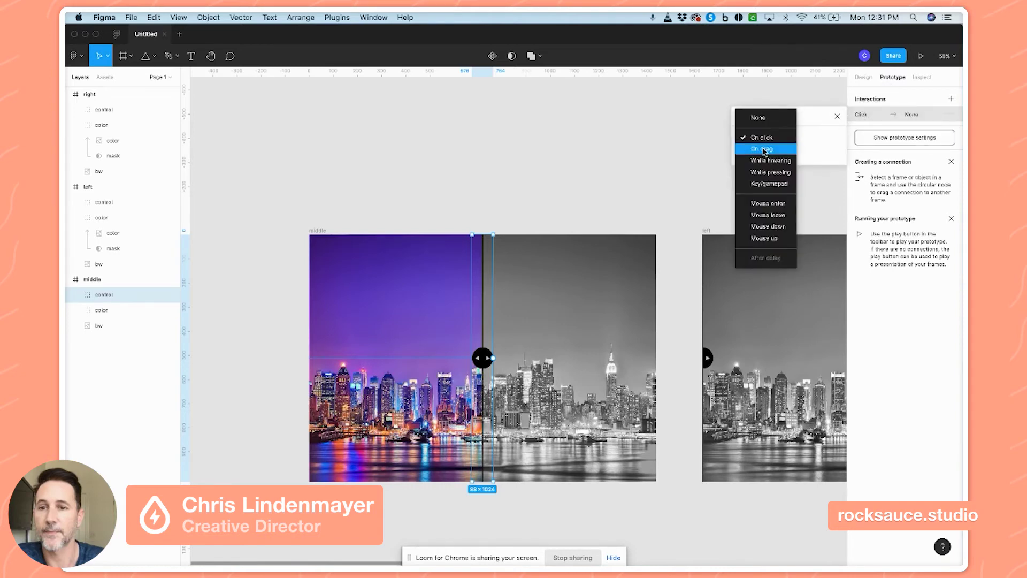
{"action": "left_click", "coordinate": [765, 149]}
{"action": "left_click", "coordinate": [764, 153]}
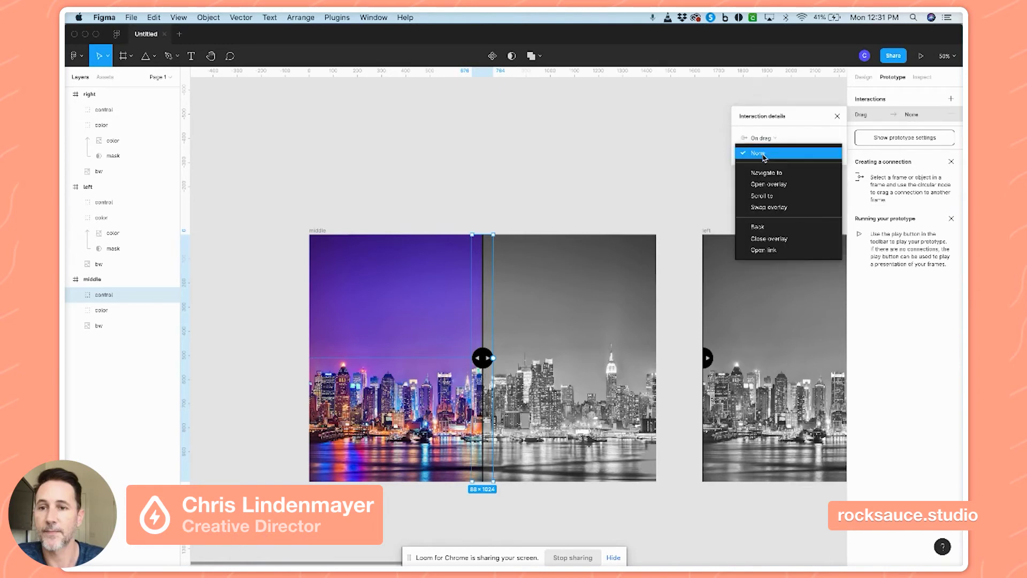
{"action": "left_click", "coordinate": [766, 173]}
{"action": "left_click", "coordinate": [817, 153]}
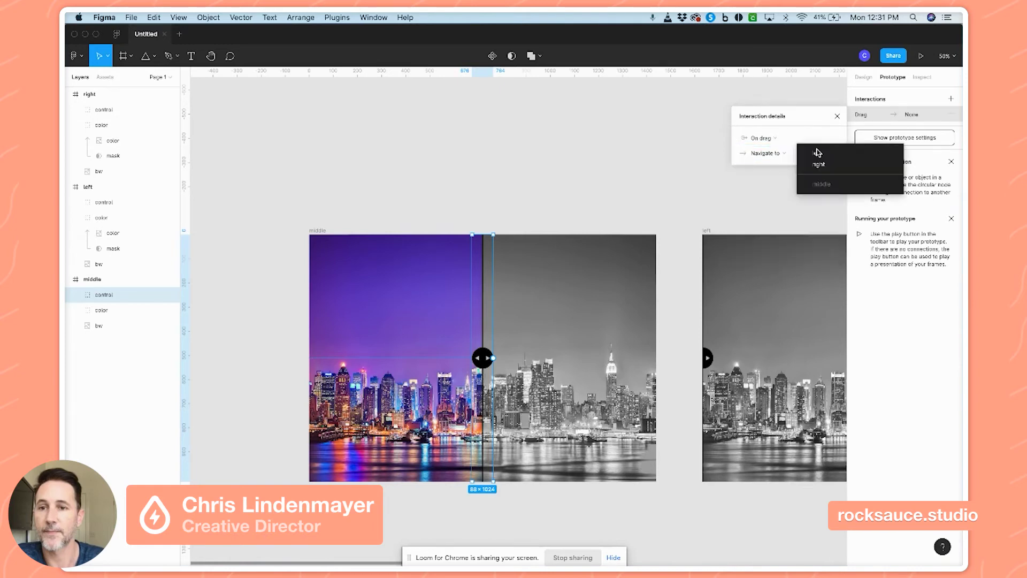
{"action": "left_click", "coordinate": [821, 155]}
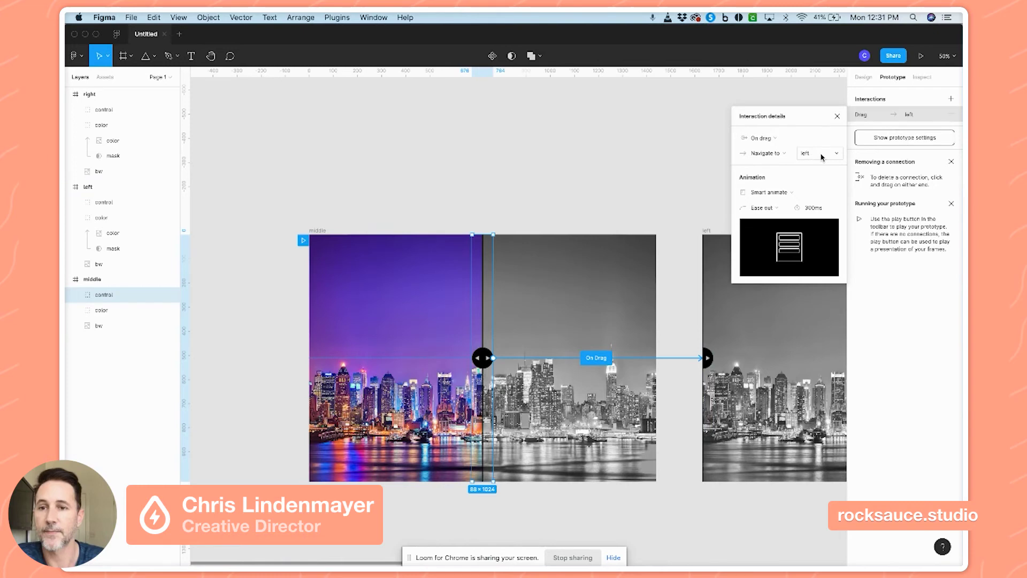
{"action": "scroll", "coordinate": [588, 185], "scroll_direction": "right", "scroll_amount": 5}
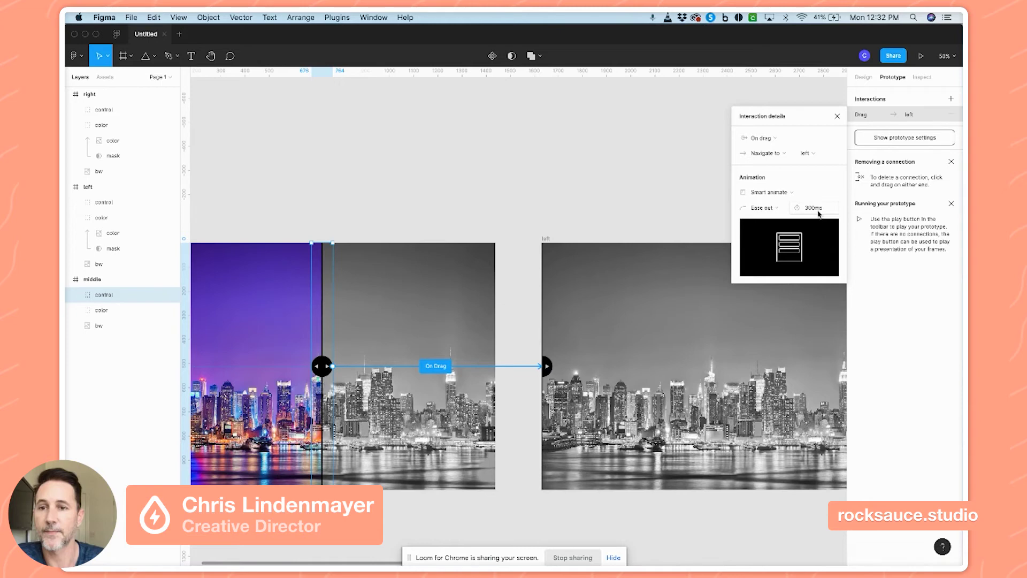
{"action": "left_click", "coordinate": [837, 118]}
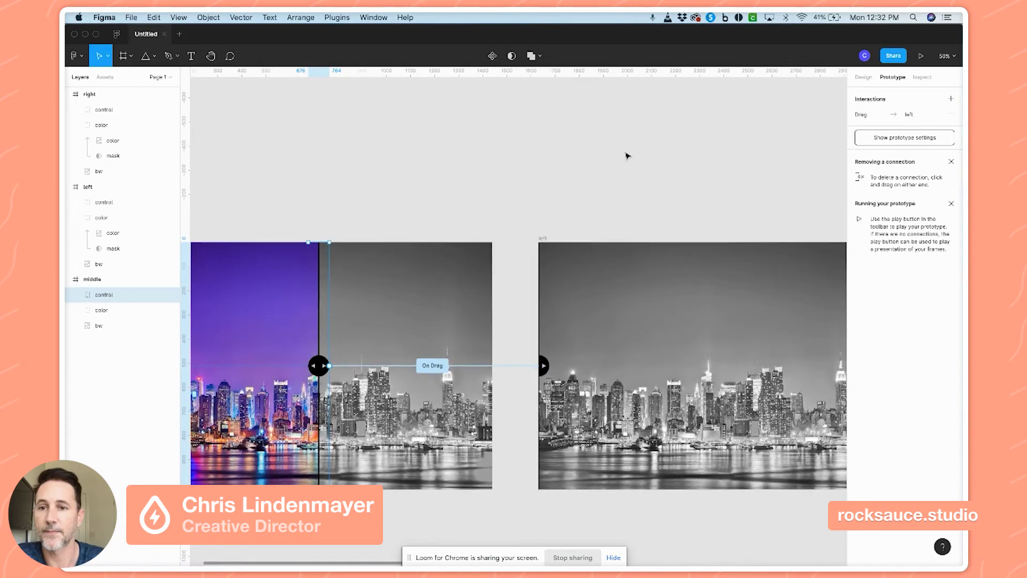
{"action": "scroll", "coordinate": [612, 160], "scroll_direction": "right", "scroll_amount": 4}
Give the left frame's control an On drag interaction navigating to the 'right' frame
{"action": "left_click", "coordinate": [443, 344]}
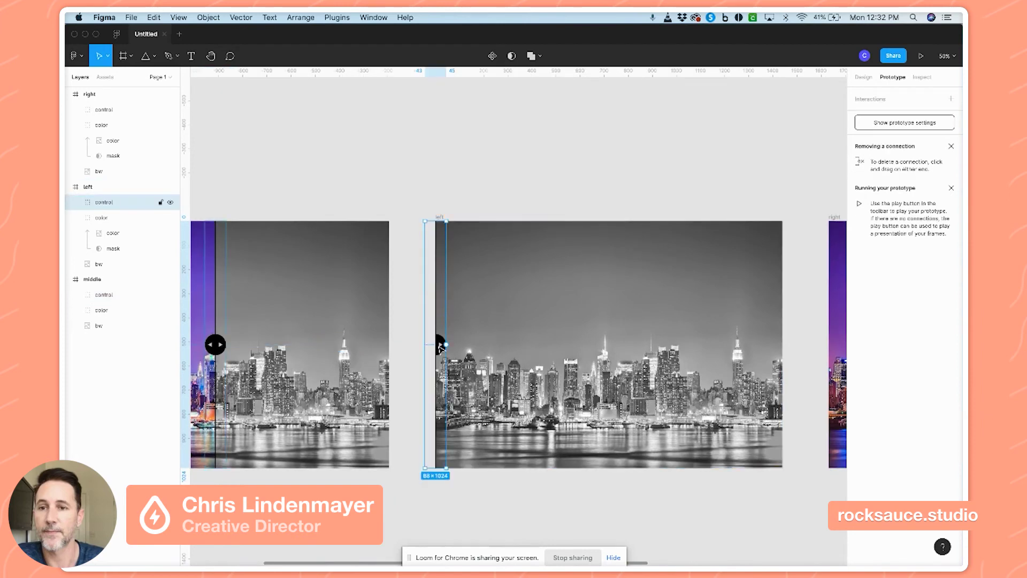
{"action": "left_click", "coordinate": [876, 102]}
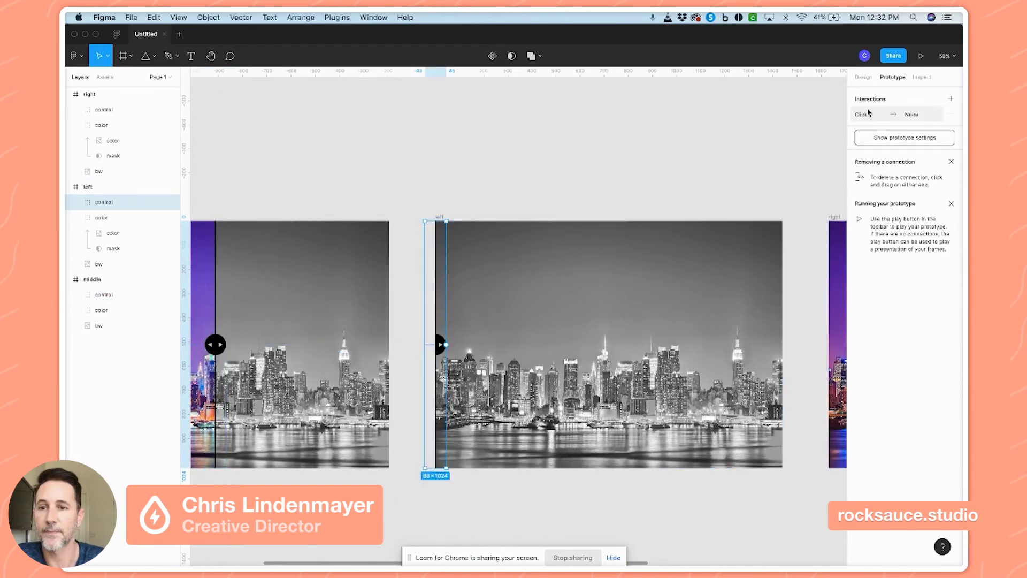
{"action": "left_click", "coordinate": [864, 115]}
{"action": "left_click", "coordinate": [777, 140]}
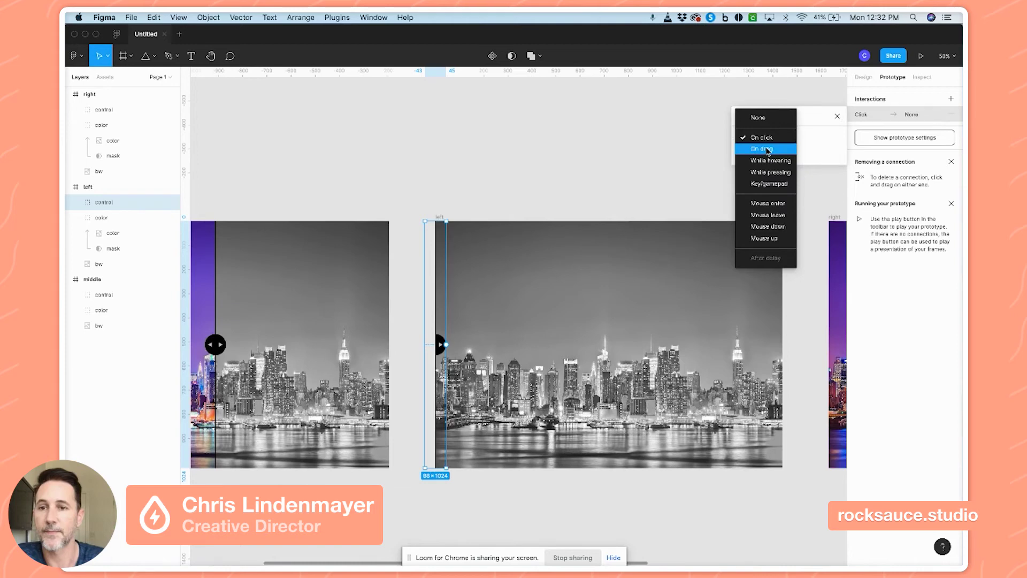
{"action": "left_click", "coordinate": [768, 150]}
{"action": "left_click", "coordinate": [764, 154]}
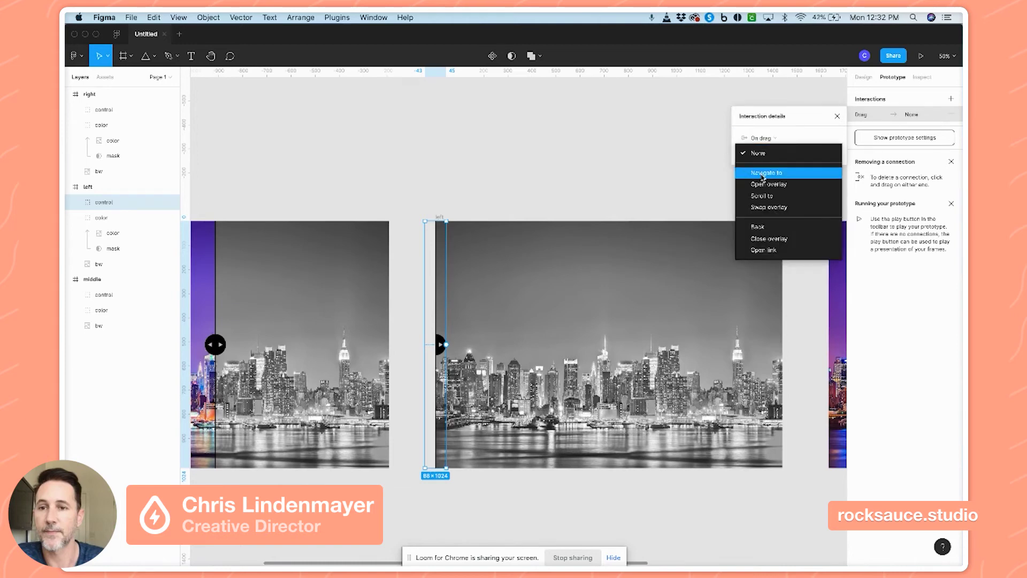
{"action": "left_click", "coordinate": [763, 174]}
{"action": "left_click", "coordinate": [814, 155]}
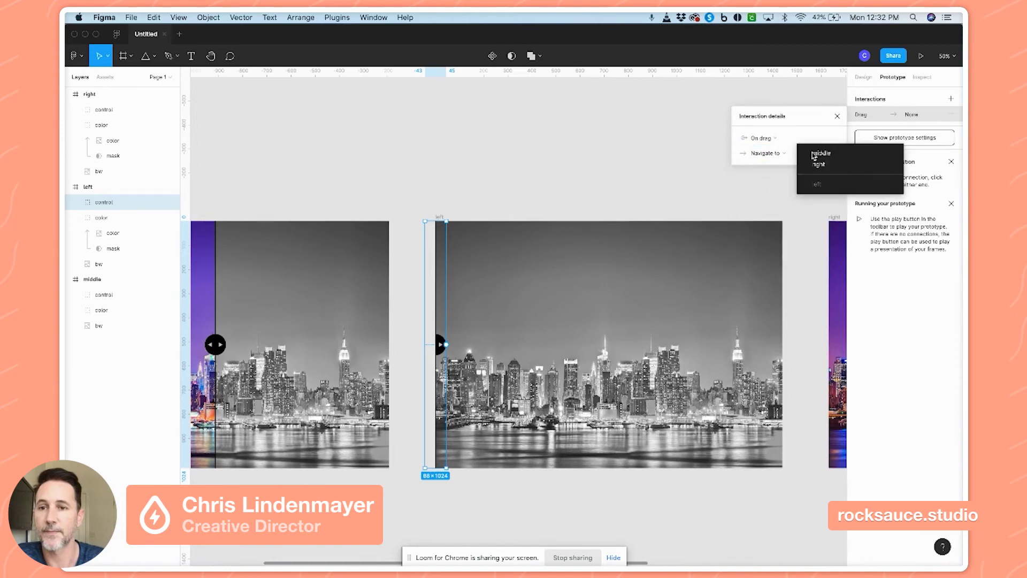
{"action": "left_click", "coordinate": [818, 164]}
{"action": "scroll", "coordinate": [493, 175], "scroll_direction": "right", "scroll_amount": 5}
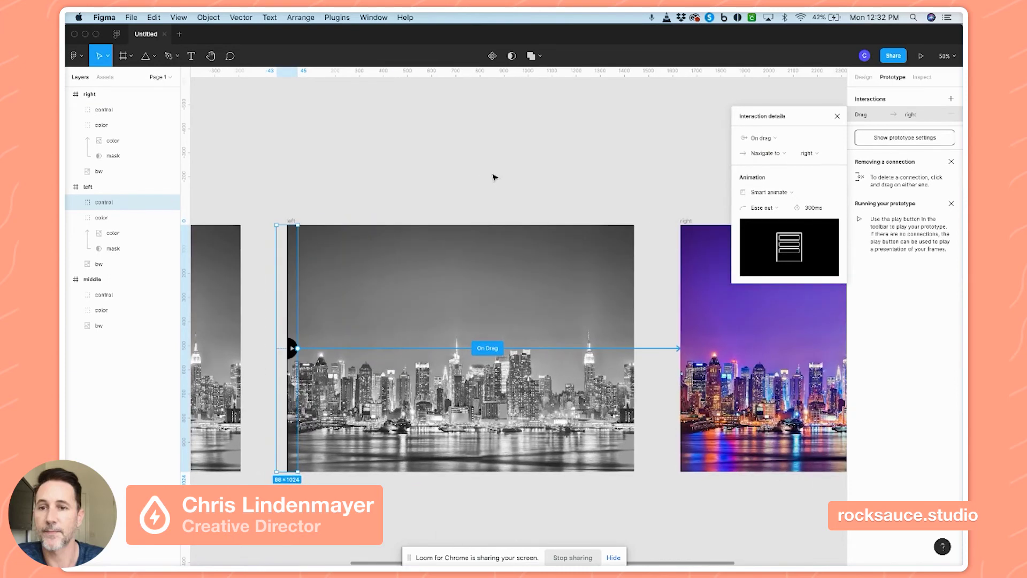
{"action": "scroll", "coordinate": [465, 187], "scroll_direction": "right", "scroll_amount": 3}
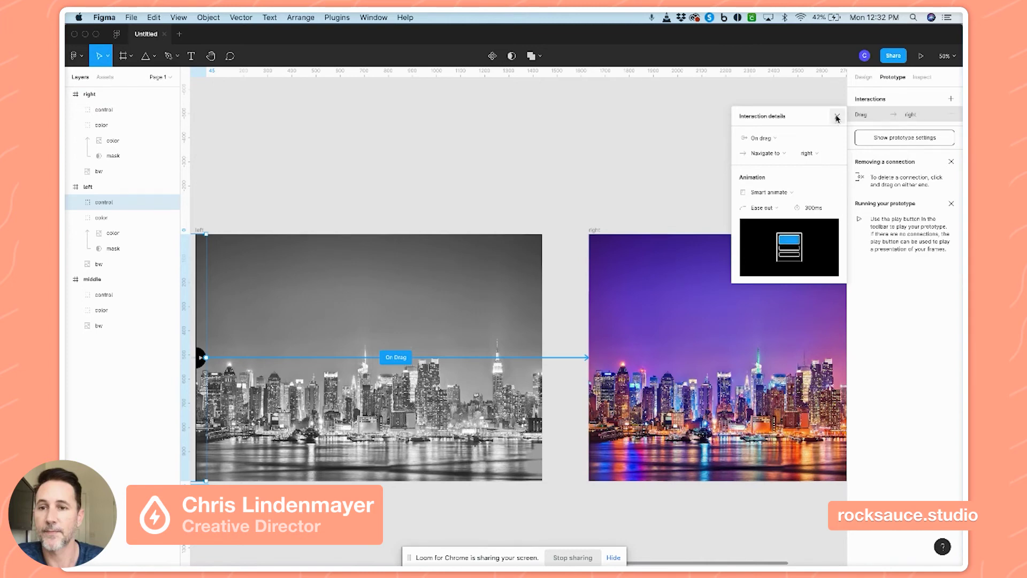
{"action": "left_click", "coordinate": [837, 118]}
Give the right frame's control an On drag interaction navigating to 'middle'
{"action": "scroll", "coordinate": [735, 185], "scroll_direction": "right", "scroll_amount": 5}
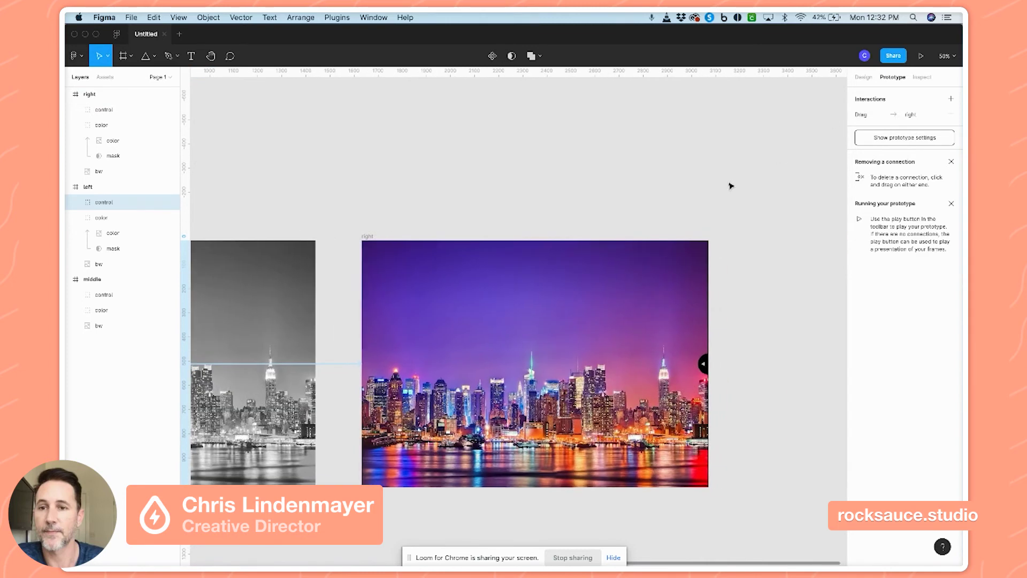
{"action": "left_click", "coordinate": [705, 368]}
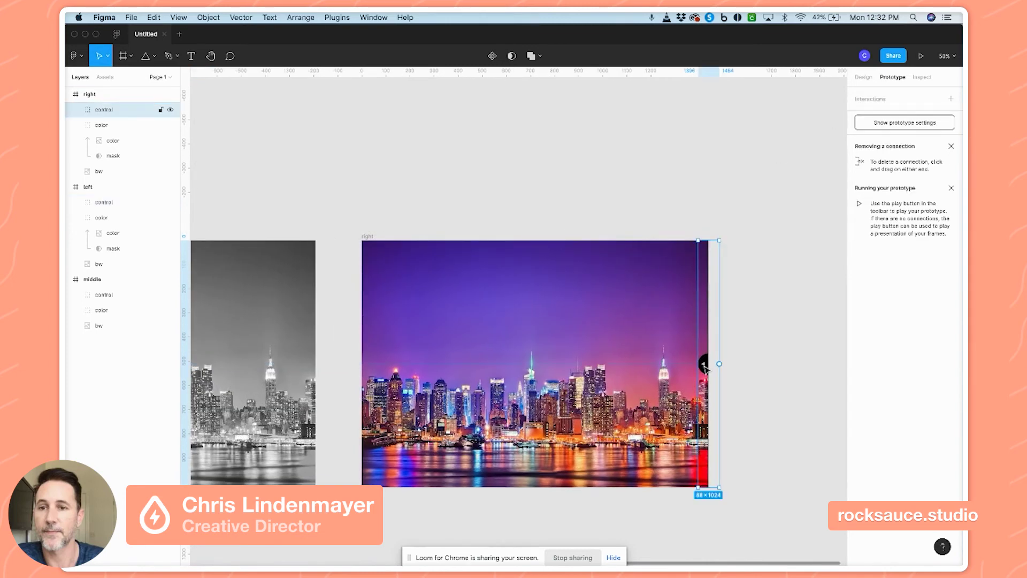
{"action": "left_click", "coordinate": [875, 101]}
{"action": "left_click", "coordinate": [862, 114]}
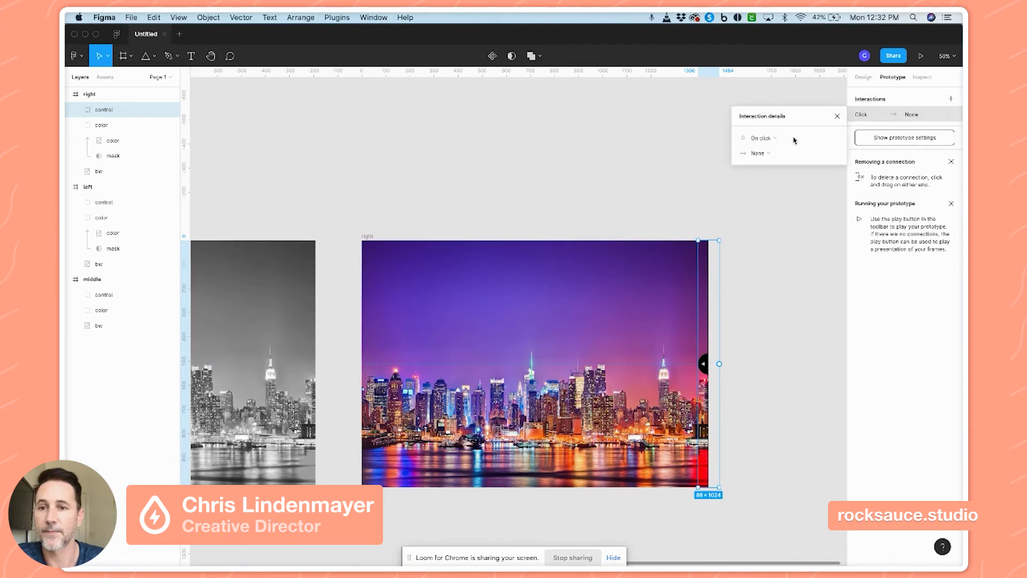
{"action": "left_click", "coordinate": [759, 140]}
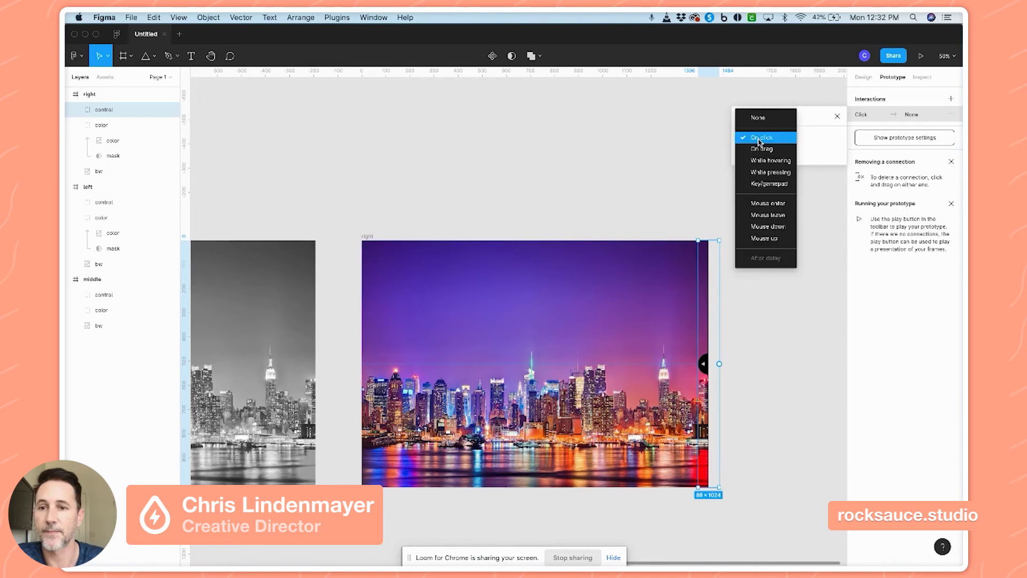
{"action": "left_click", "coordinate": [764, 149]}
{"action": "left_click", "coordinate": [766, 154]}
{"action": "left_click", "coordinate": [771, 177]}
{"action": "left_click", "coordinate": [808, 155]}
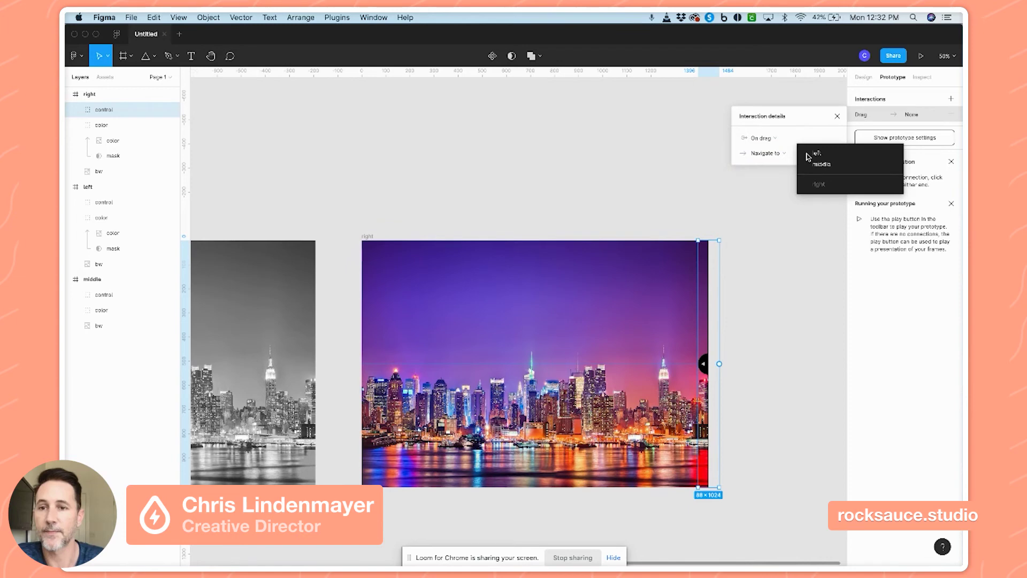
{"action": "left_click", "coordinate": [822, 164]}
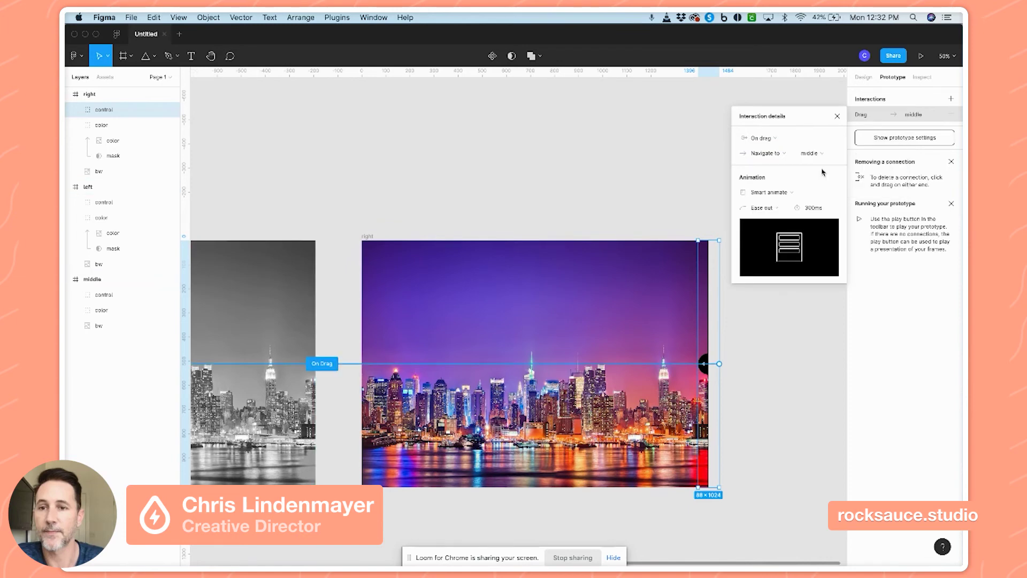
{"action": "left_click", "coordinate": [838, 116]}
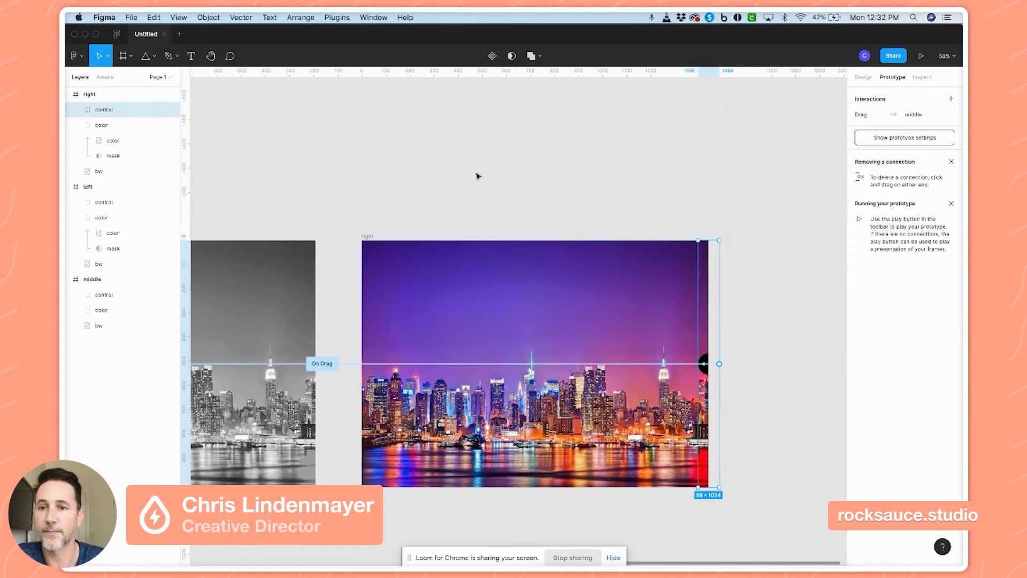
Zoom out to view all three linked frames and clear the selection
{"action": "key", "text": "minus"}
{"action": "scroll", "coordinate": [435, 211], "scroll_direction": "left", "scroll_amount": 5}
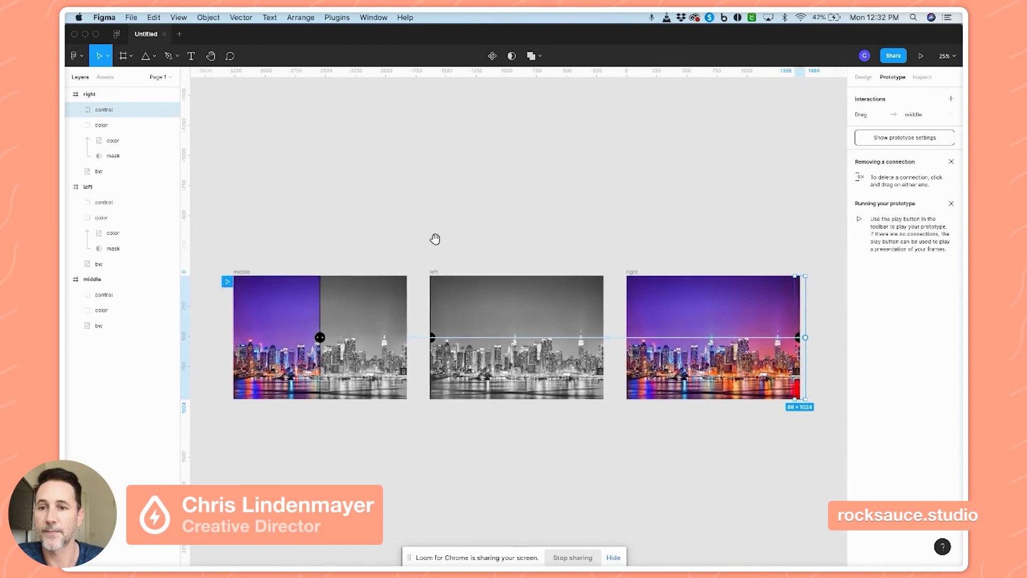
{"action": "scroll", "coordinate": [435, 236], "scroll_direction": "left", "scroll_amount": 1}
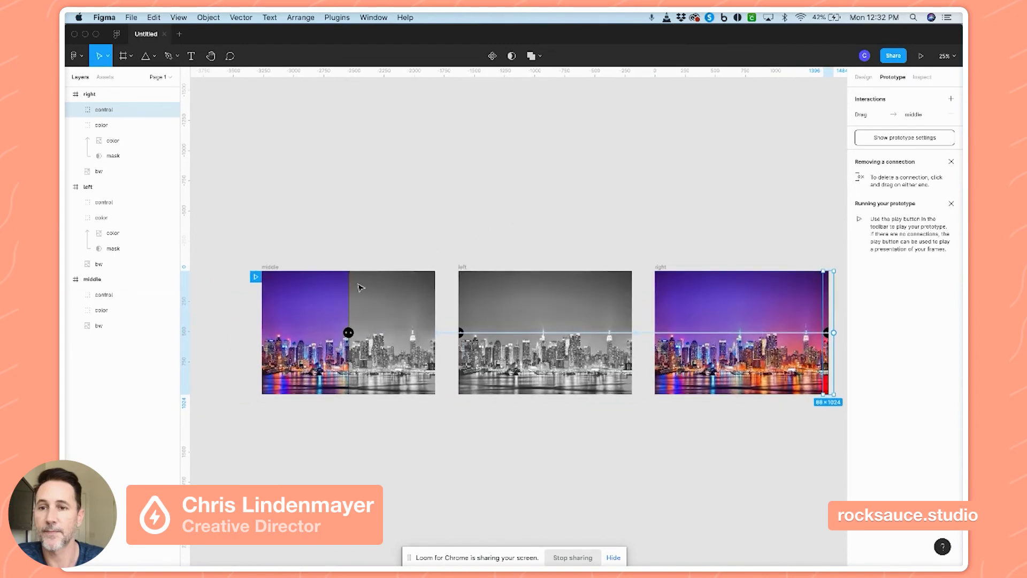
{"action": "left_click", "coordinate": [302, 227]}
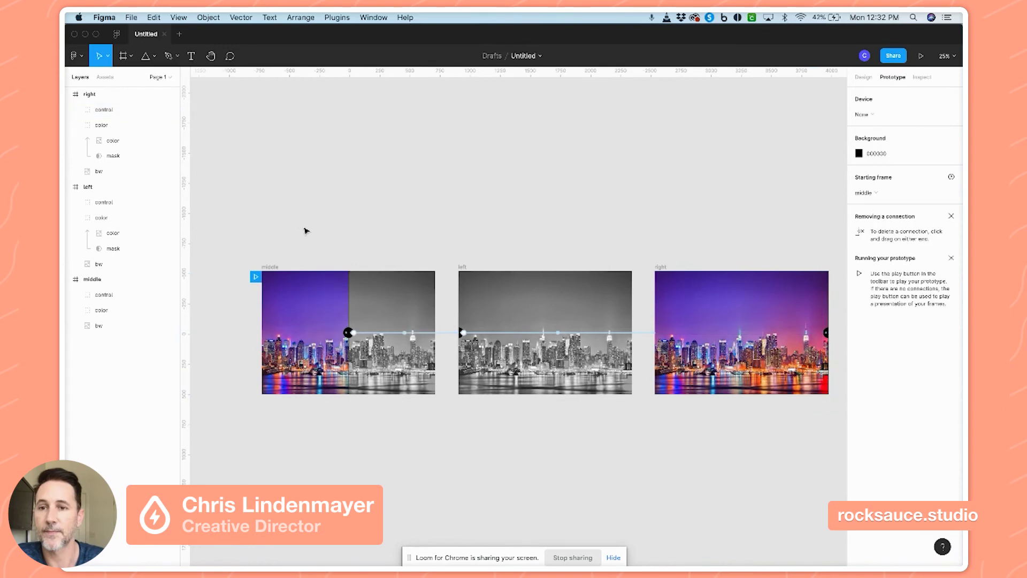
Present the prototype and drag the divider left, then right, to compare the skylines
{"action": "left_click", "coordinate": [921, 57]}
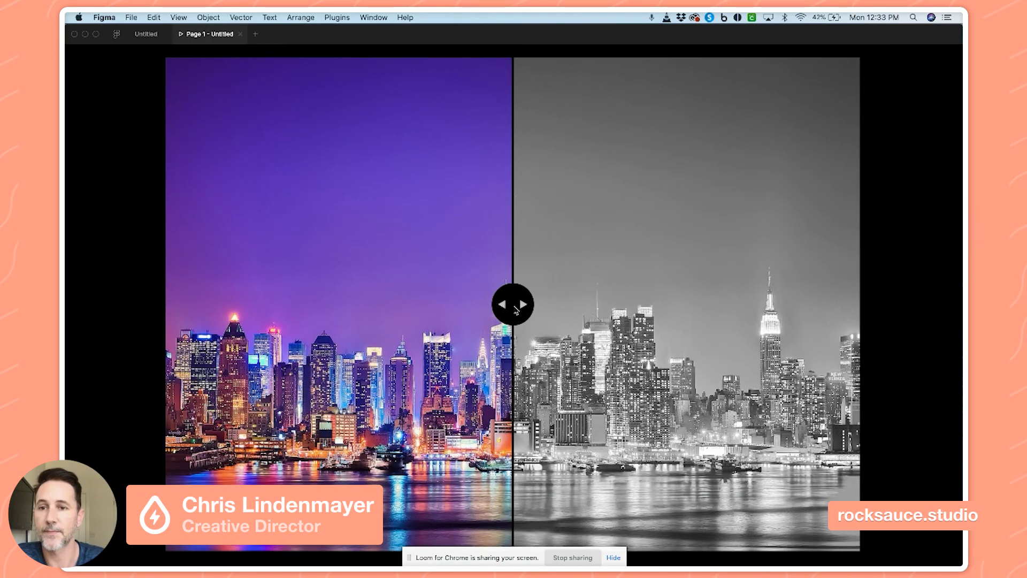
{"action": "left_click_drag", "start_coordinate": [516, 309], "coordinate": [167, 343]}
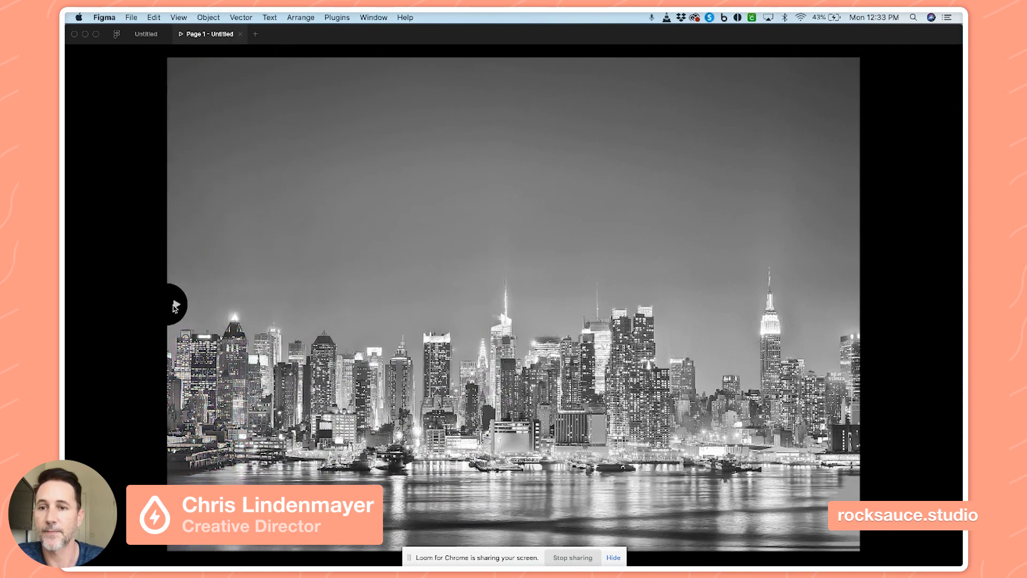
{"action": "left_click_drag", "start_coordinate": [181, 308], "coordinate": [581, 313]}
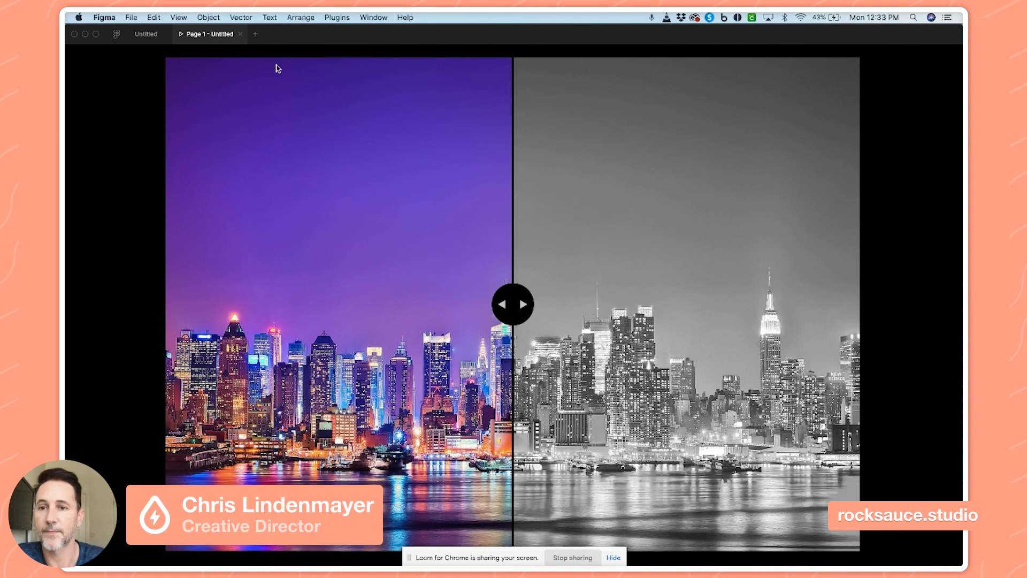
Switch from the presentation tab back to the Untitled design file
{"action": "left_click", "coordinate": [144, 35]}
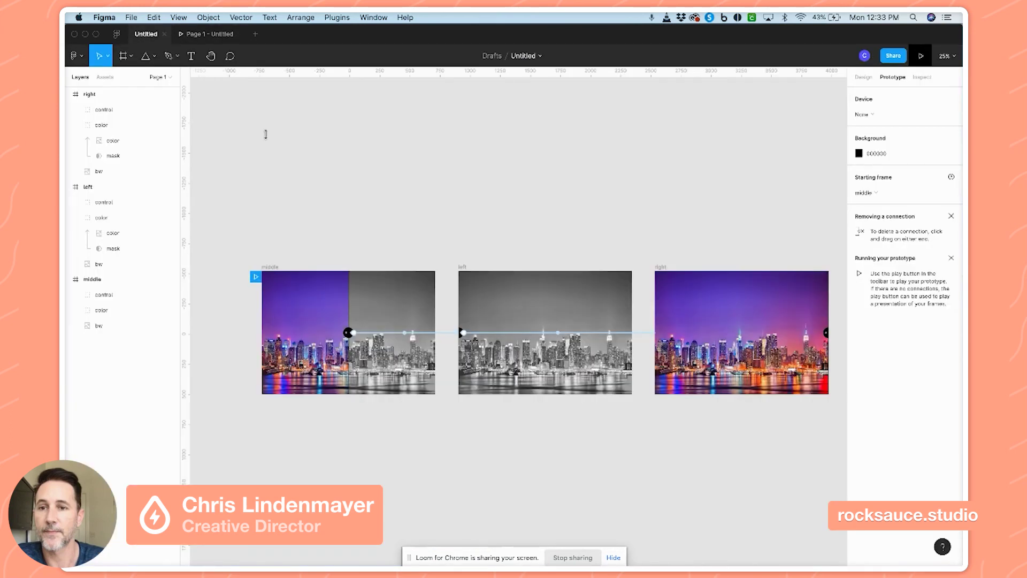